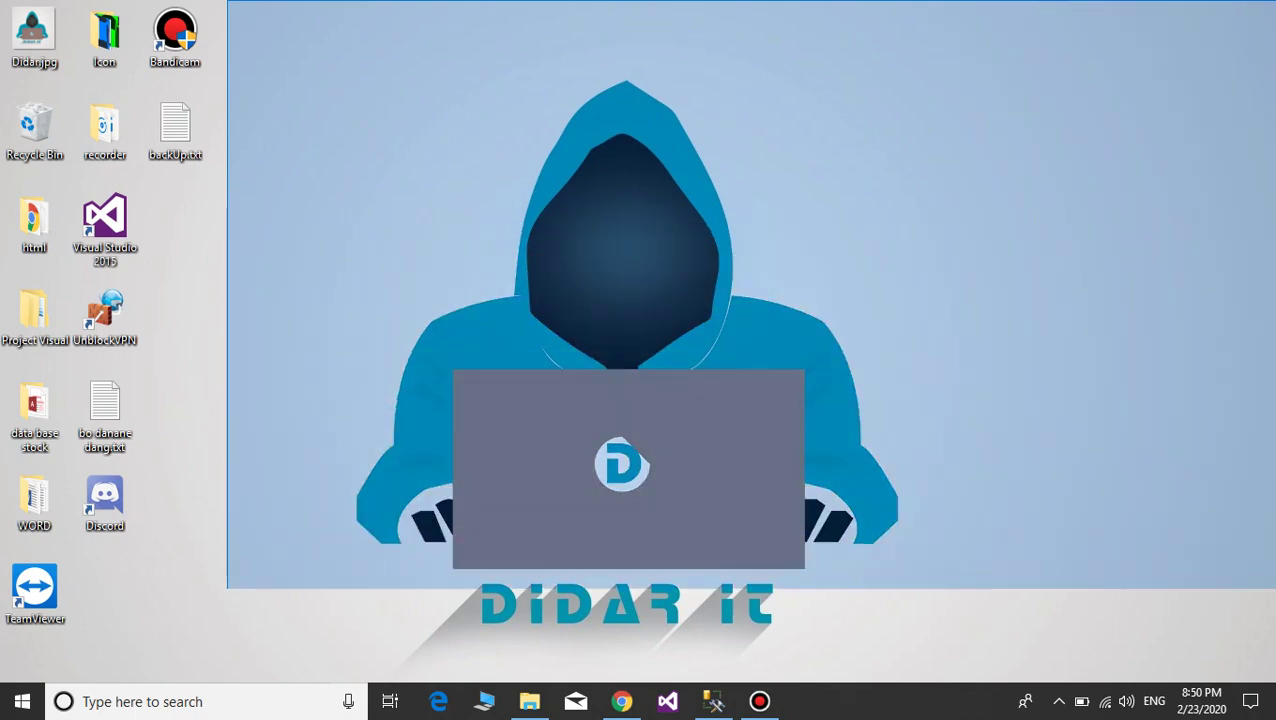
drag(205, 1, 1272, 681)
drag(162, 2, 1272, 680)
Switch to Chrome, look through the Kurd Technology Facebook page and its posts, and minimize the browser
click(621, 701)
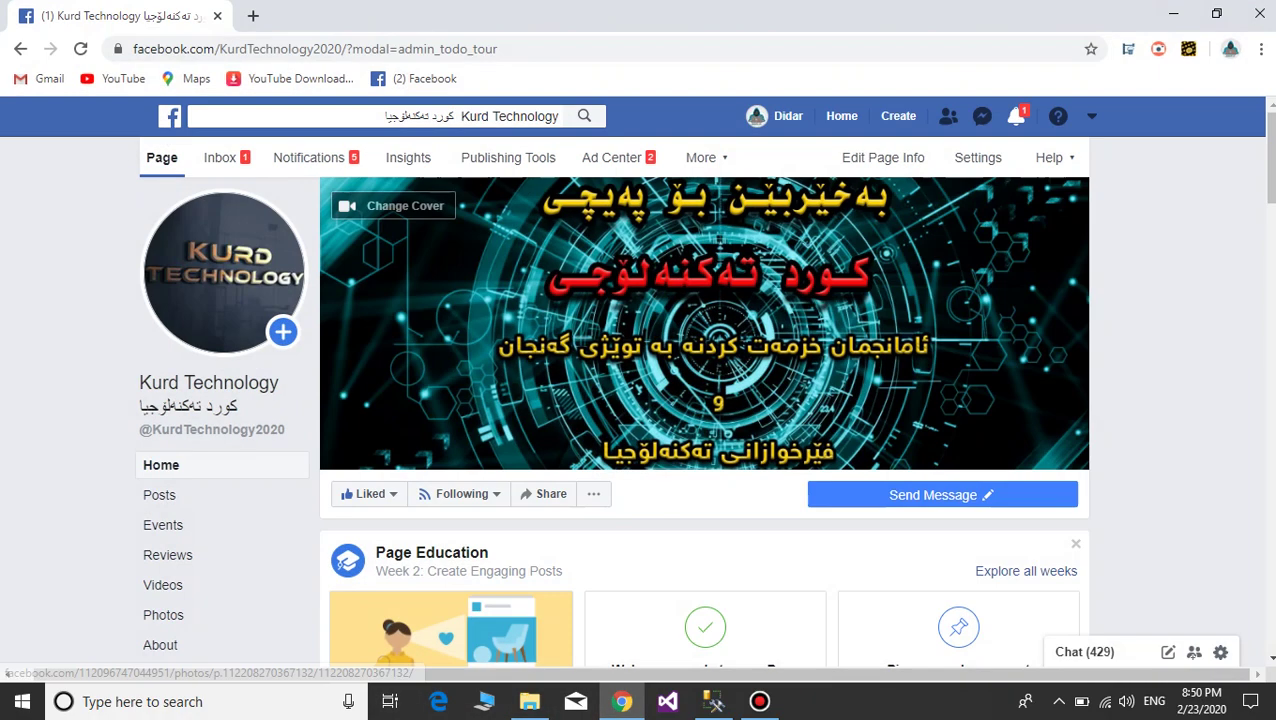
click(1016, 116)
click(1016, 116)
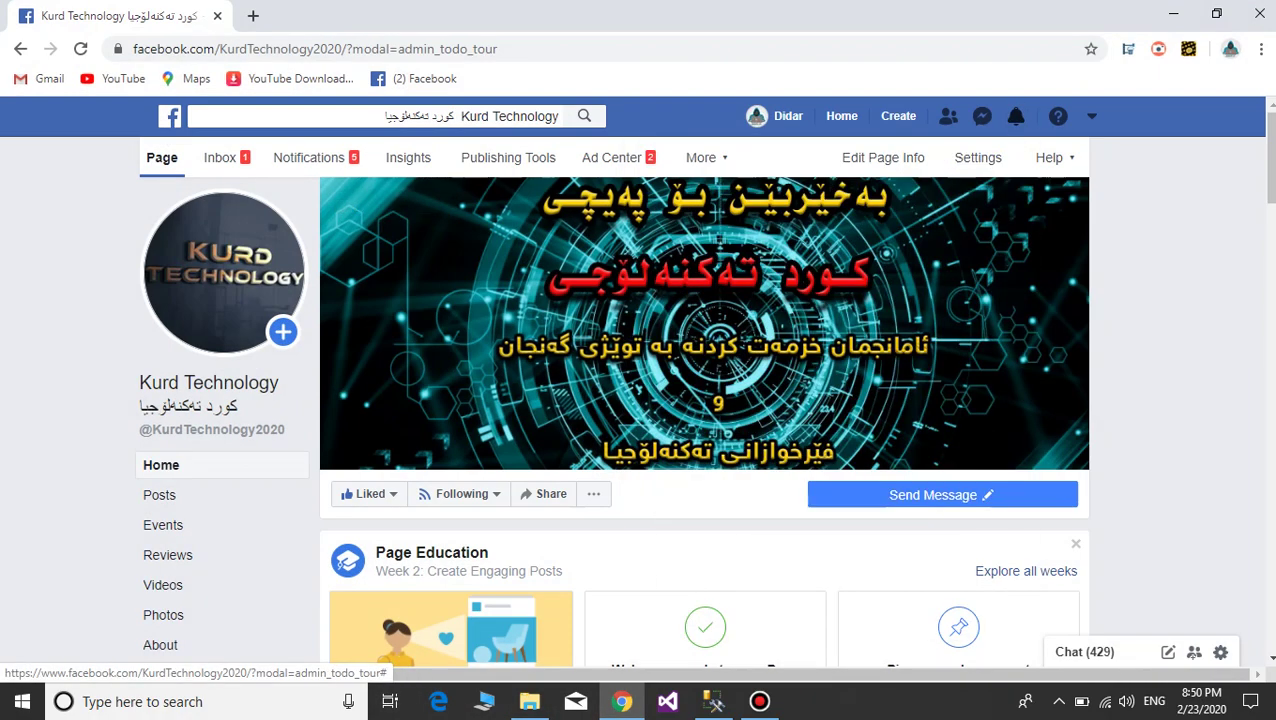
drag(1271, 156, 1271, 174)
scroll(700, 400, down, 2)
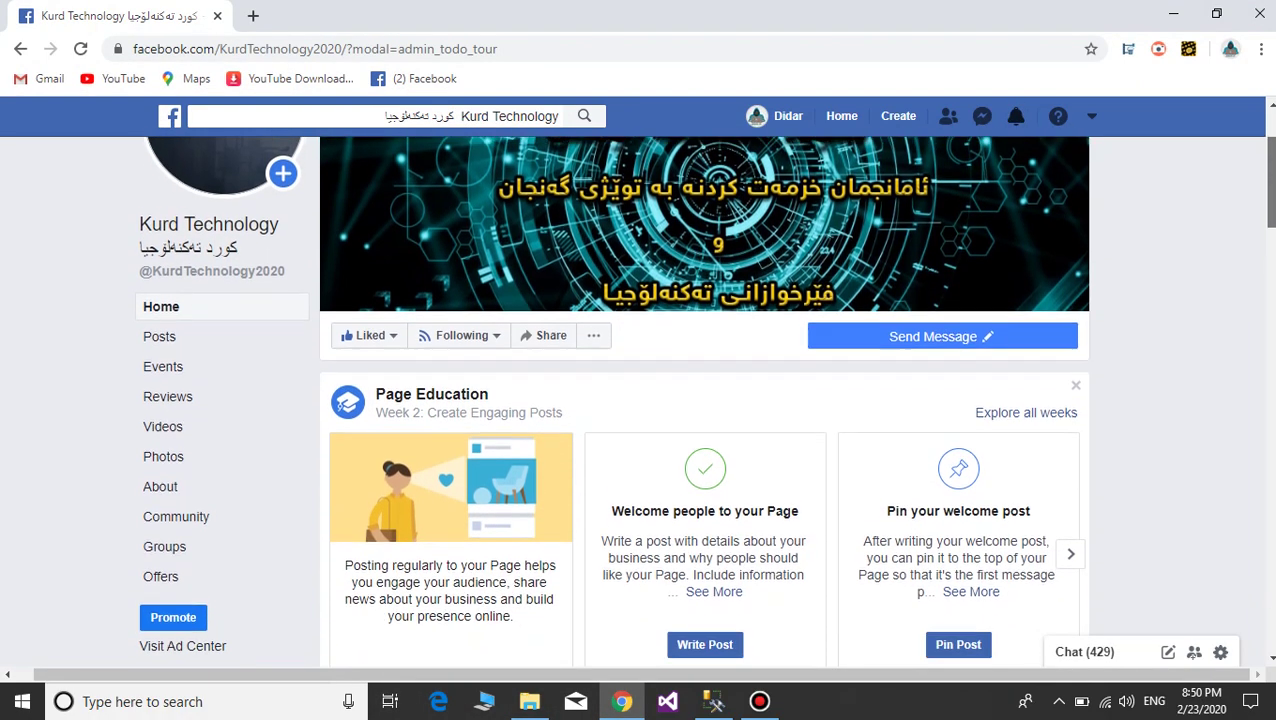
scroll(666, 373, down, 9)
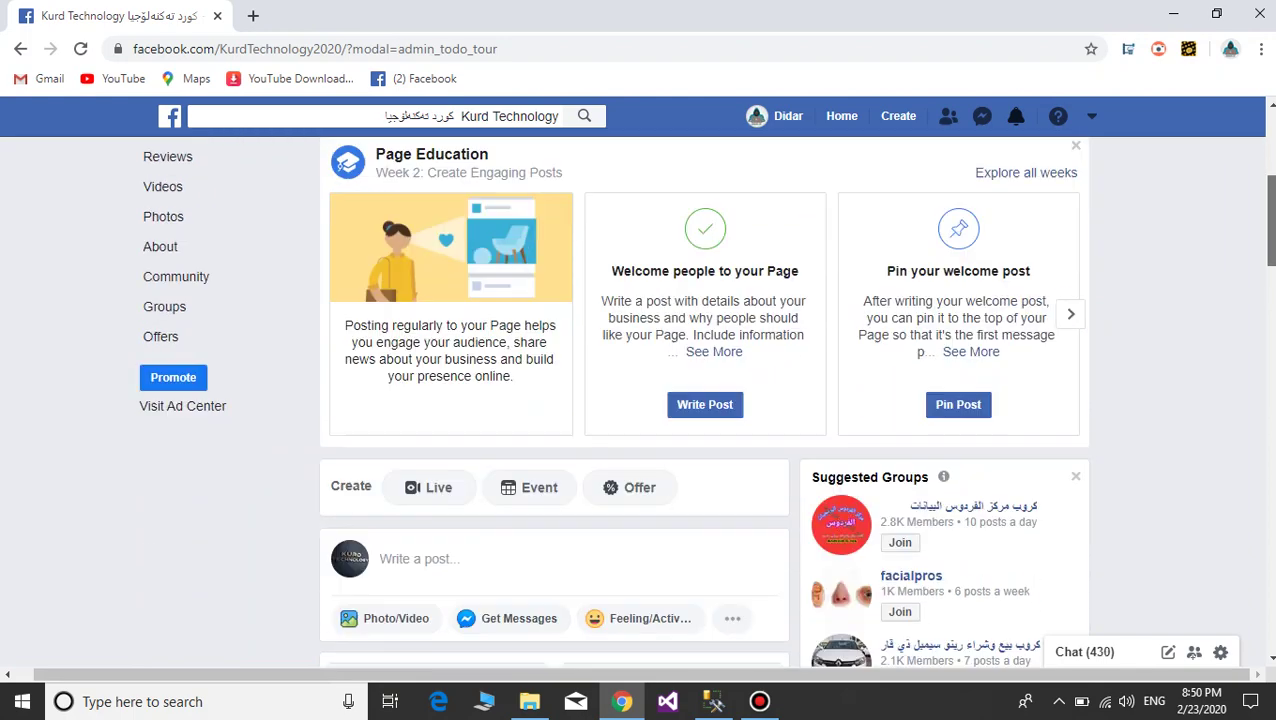
mouse_move(1271, 330)
mouse_down()
mouse_move(1271, 350)
mouse_move(1271, 337)
mouse_up()
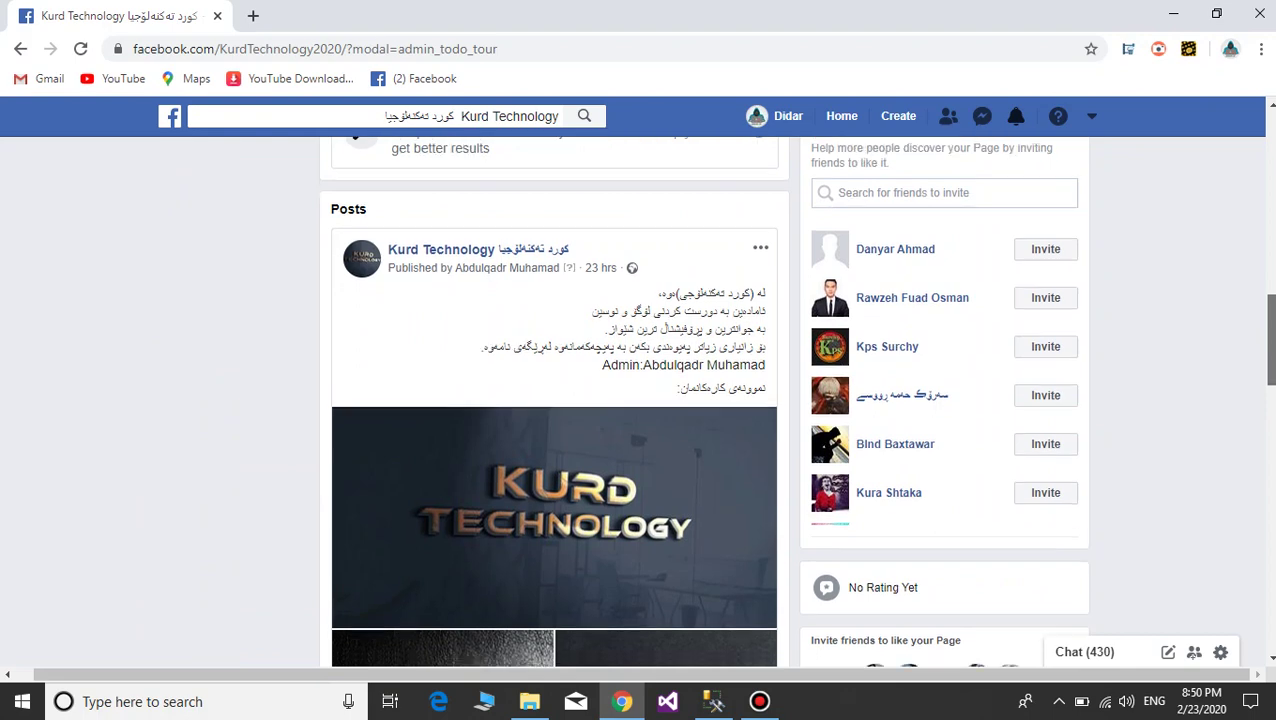
scroll(700, 400, down, 1)
drag(766, 234, 604, 272)
click(604, 272)
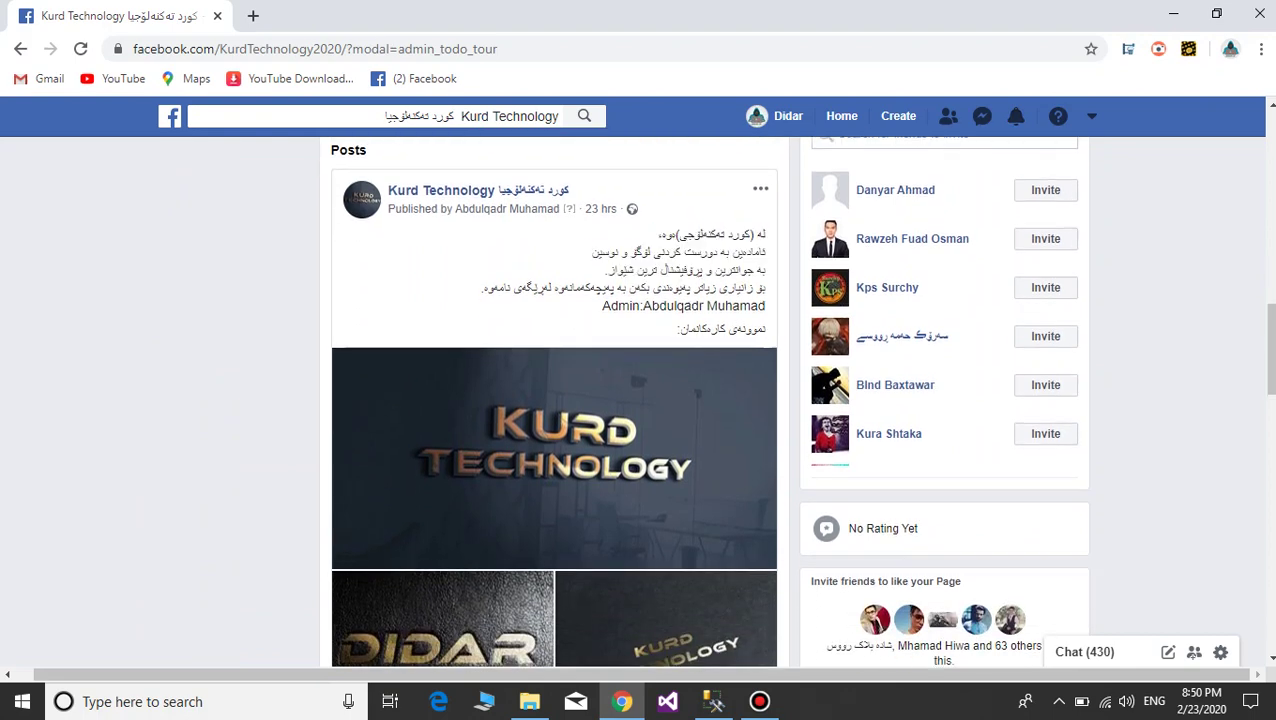
scroll(554, 400, down, 3)
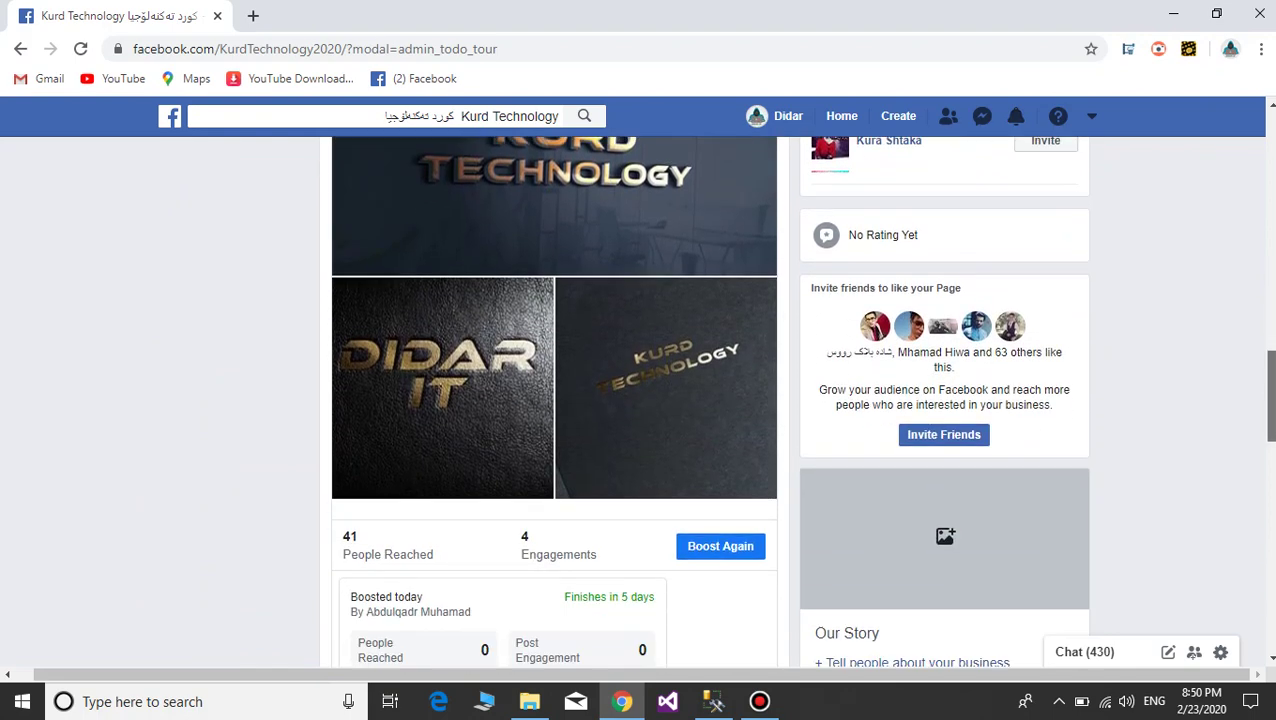
scroll(554, 400, down, 8)
scroll(554, 400, up, 4)
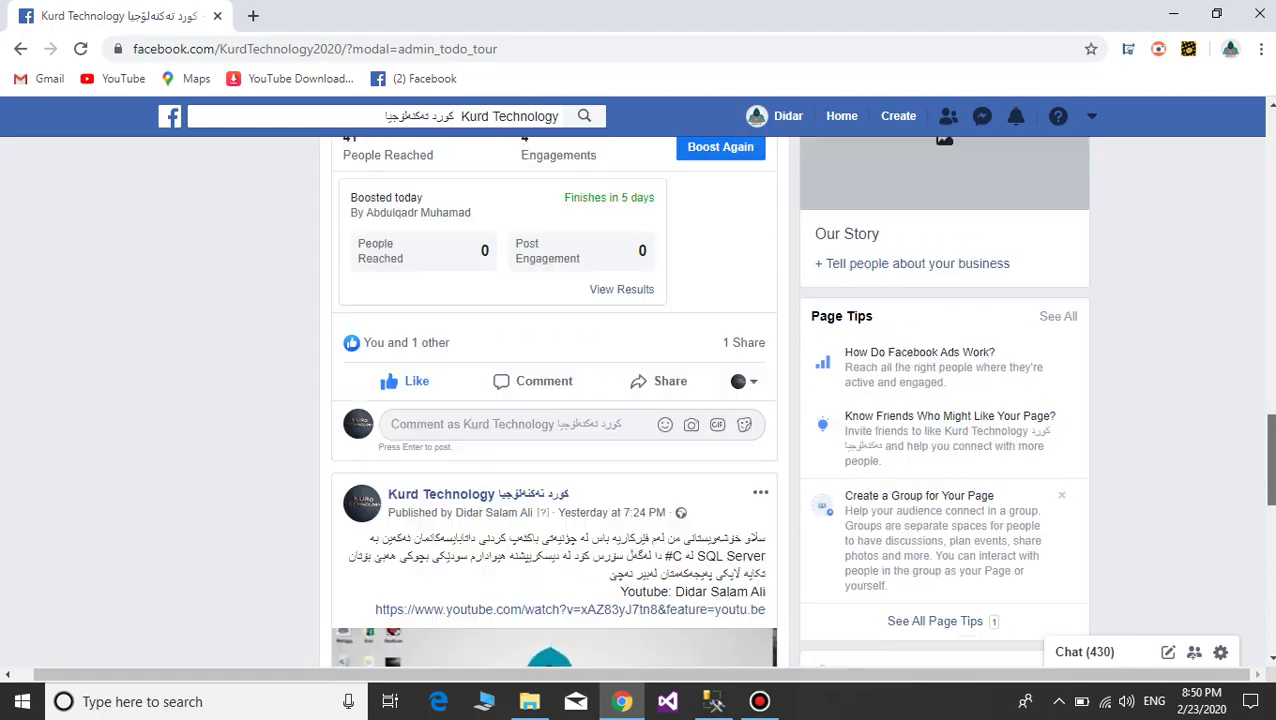
scroll(614, 400, up, 10)
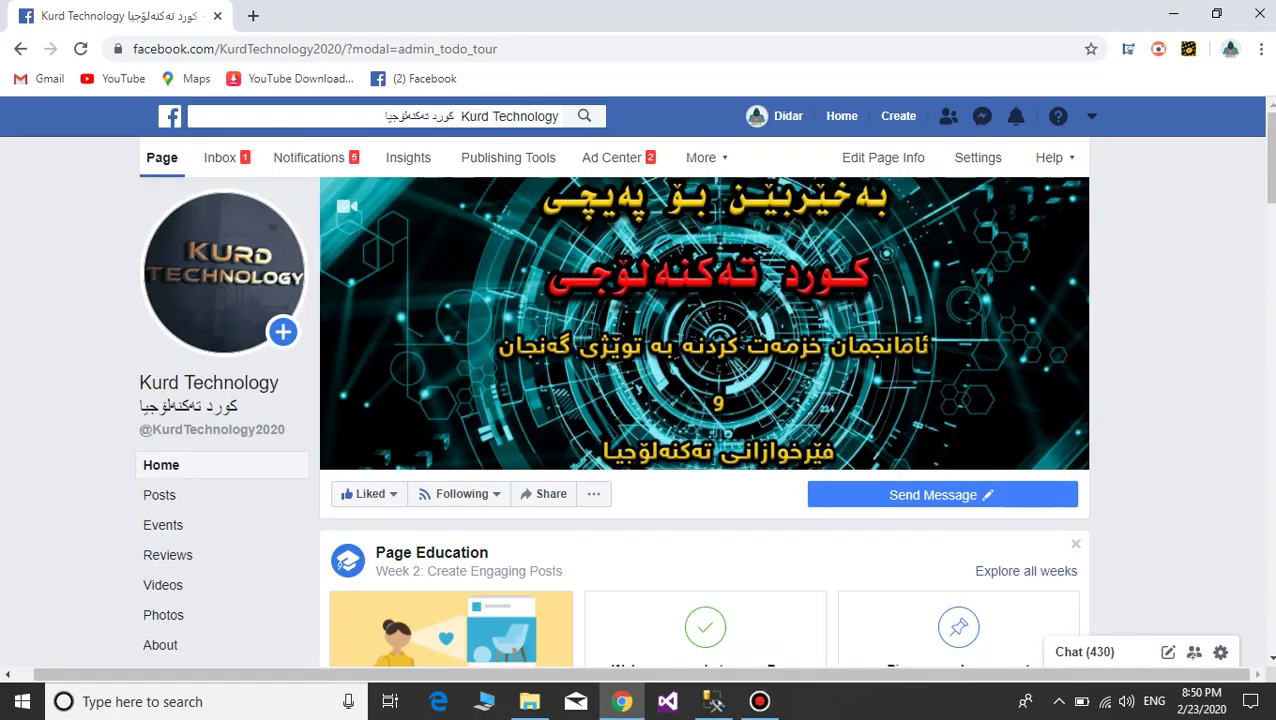
click(1173, 14)
drag(443, 2, 662, 102)
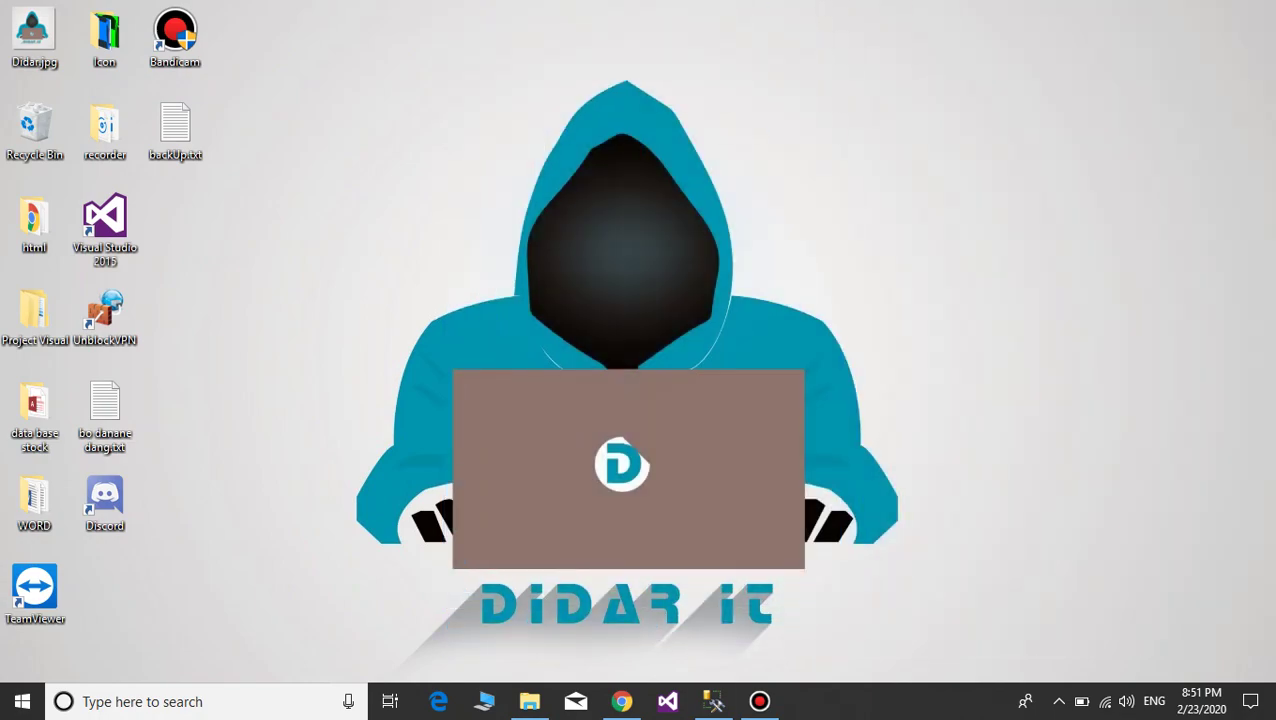
Switch to File Explorer, maximize the Downloads folder and select the School.bak file
click(713, 701)
click(1257, 9)
click(530, 701)
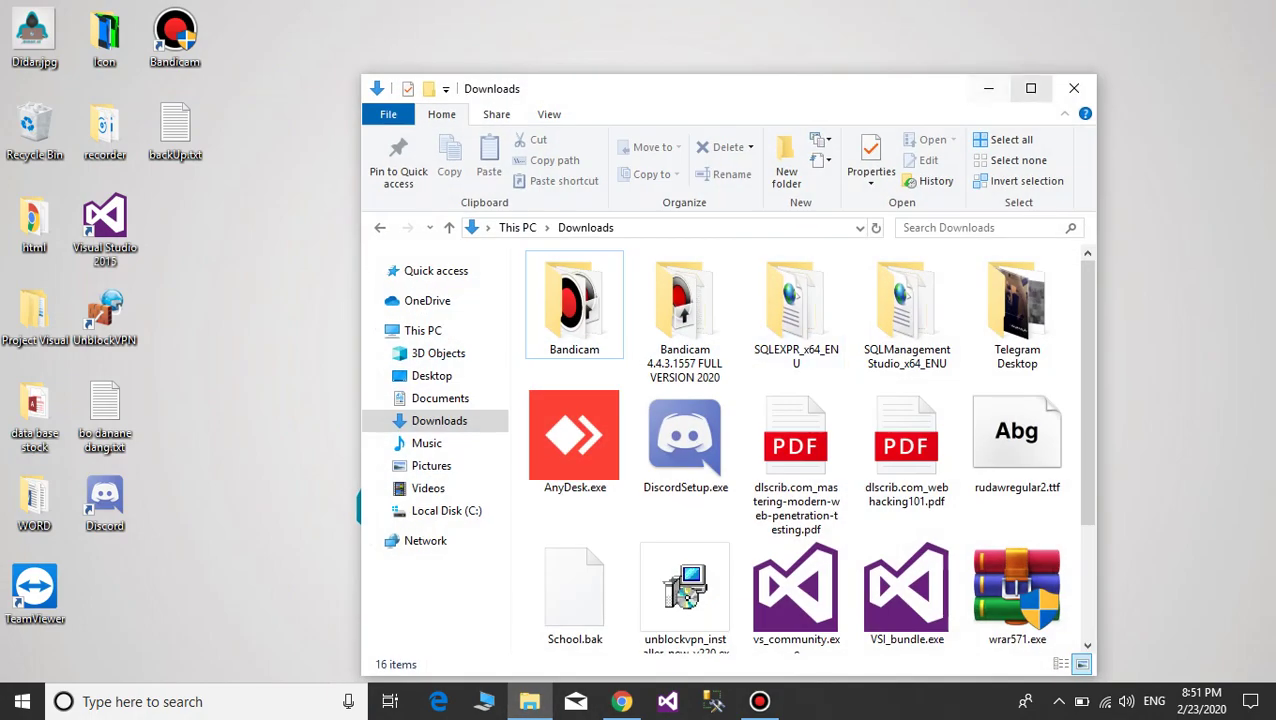
click(1030, 89)
click(1226, 225)
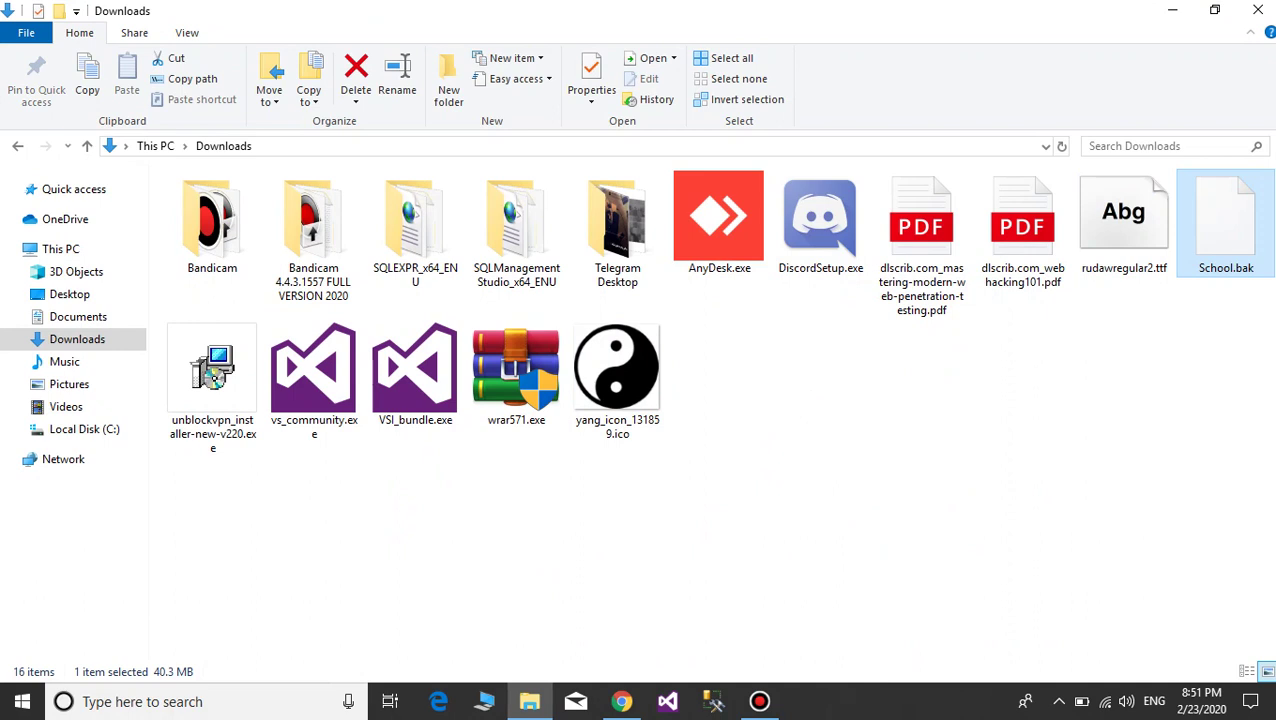
click(617, 370)
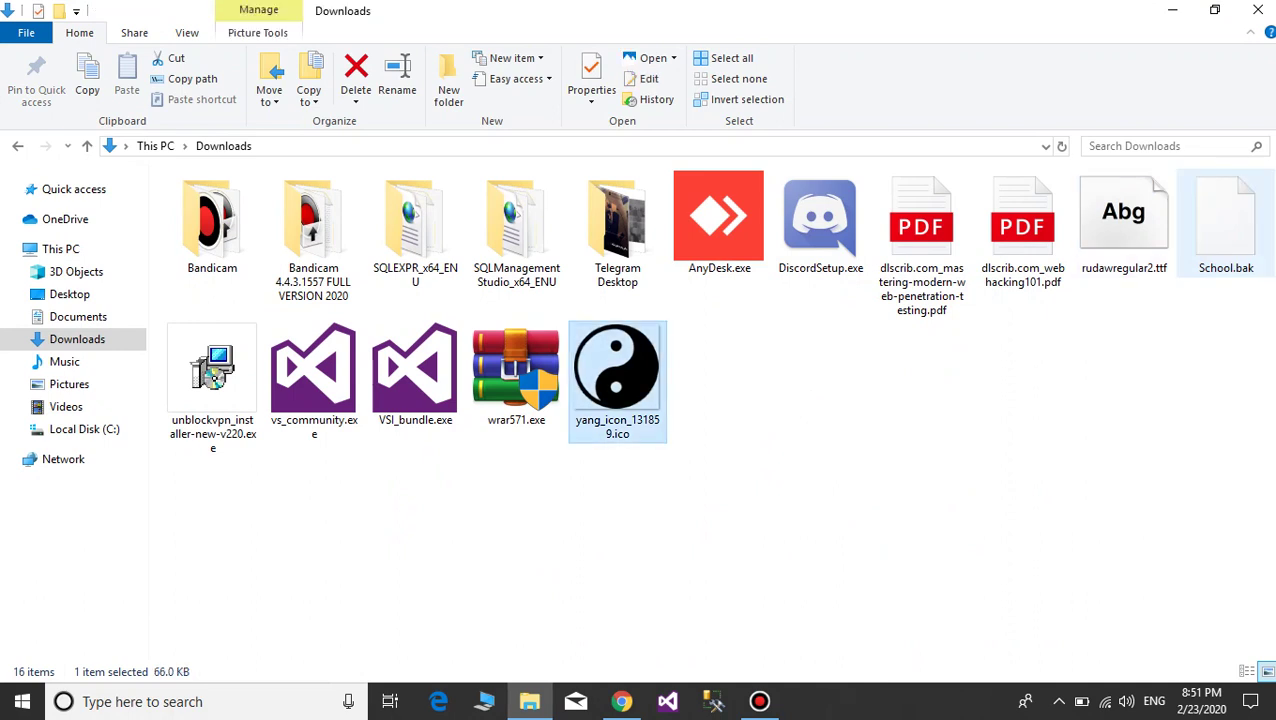
click(1226, 225)
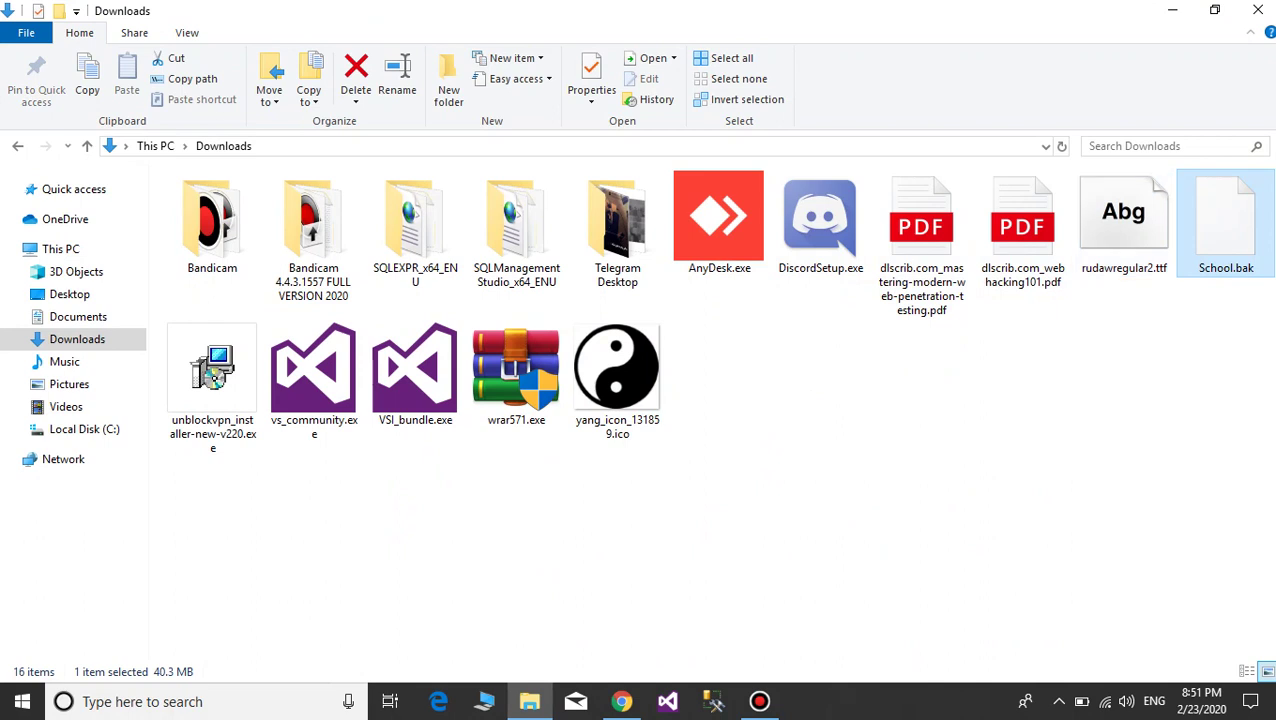
Examine the full name of the School.bak file, including its extension, without renaming it
key(F2)
drag(1254, 268, 1196, 268)
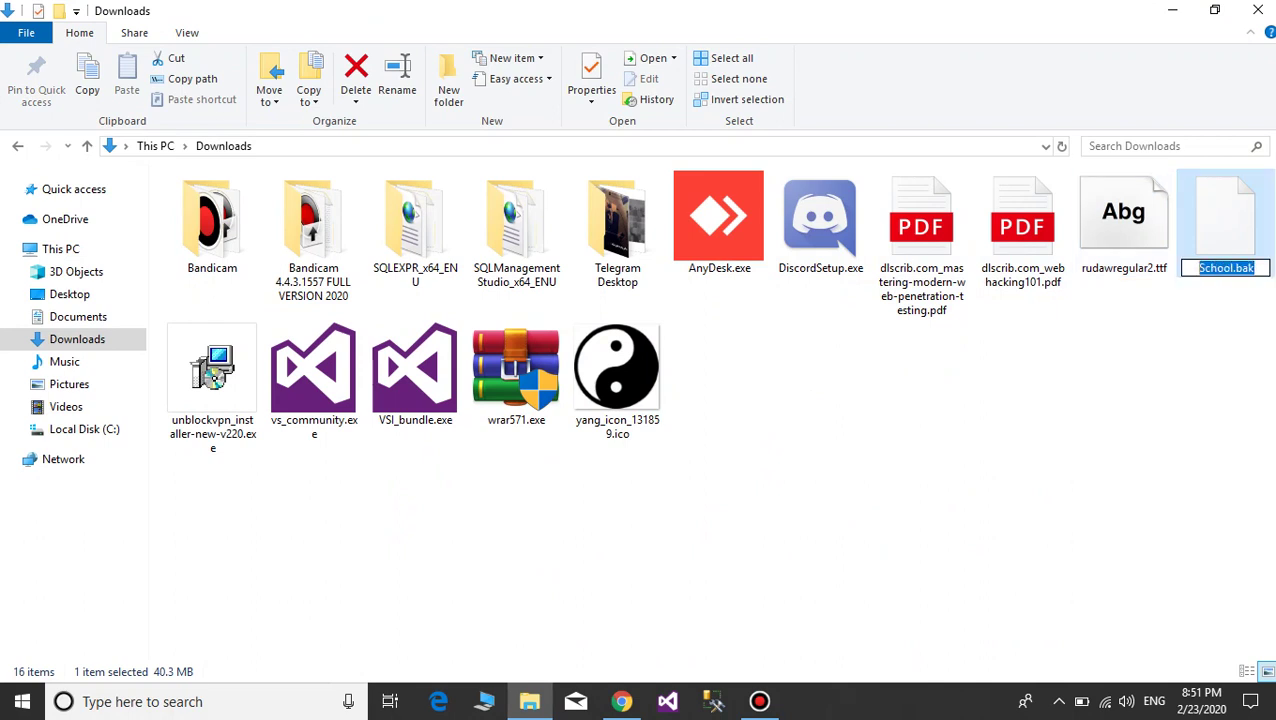
click(1204, 338)
click(1225, 225)
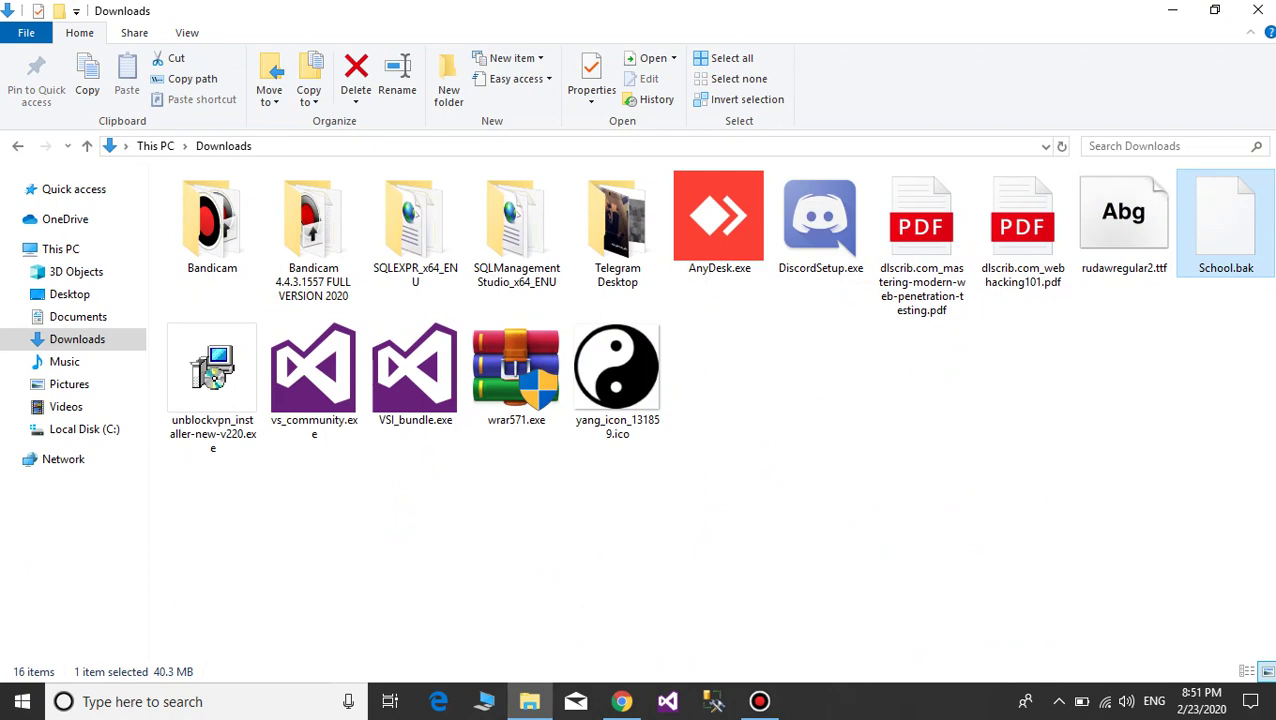
key(F2)
click(1225, 268)
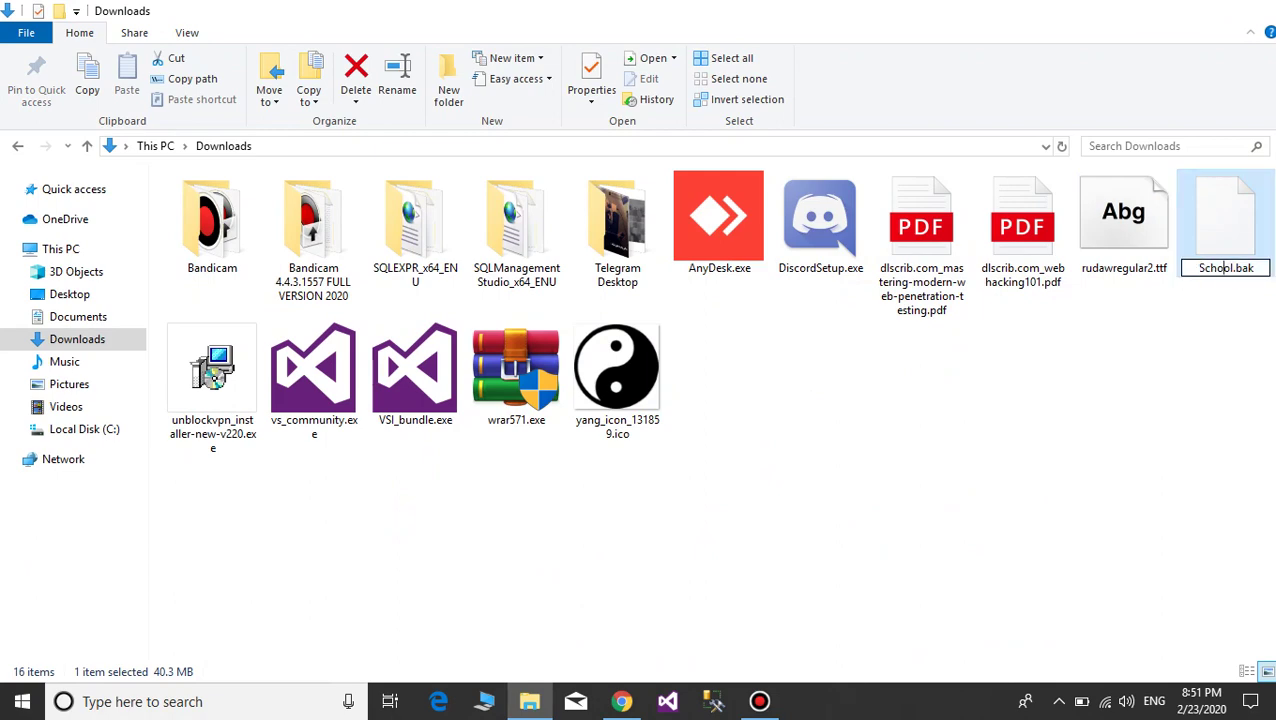
Switch to SQL Server Management Studio, connect to the SQLEXPRESS server and expand its Databases folder
click(1172, 10)
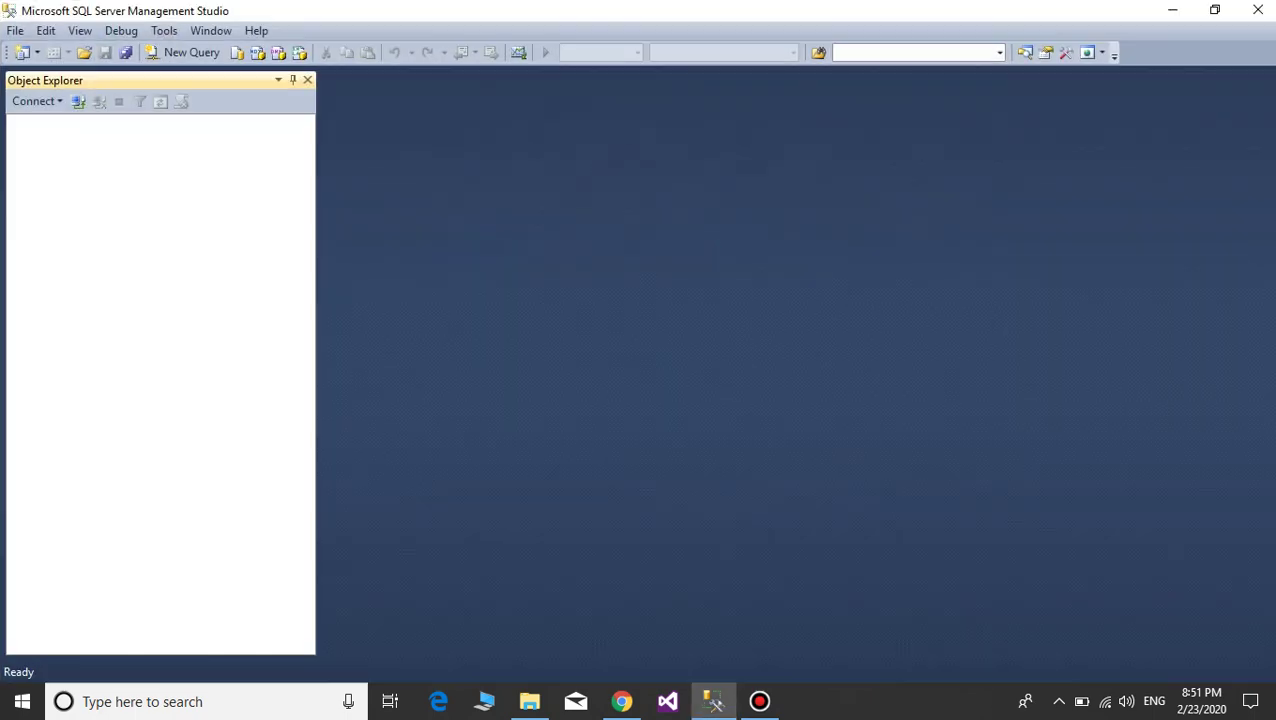
click(552, 379)
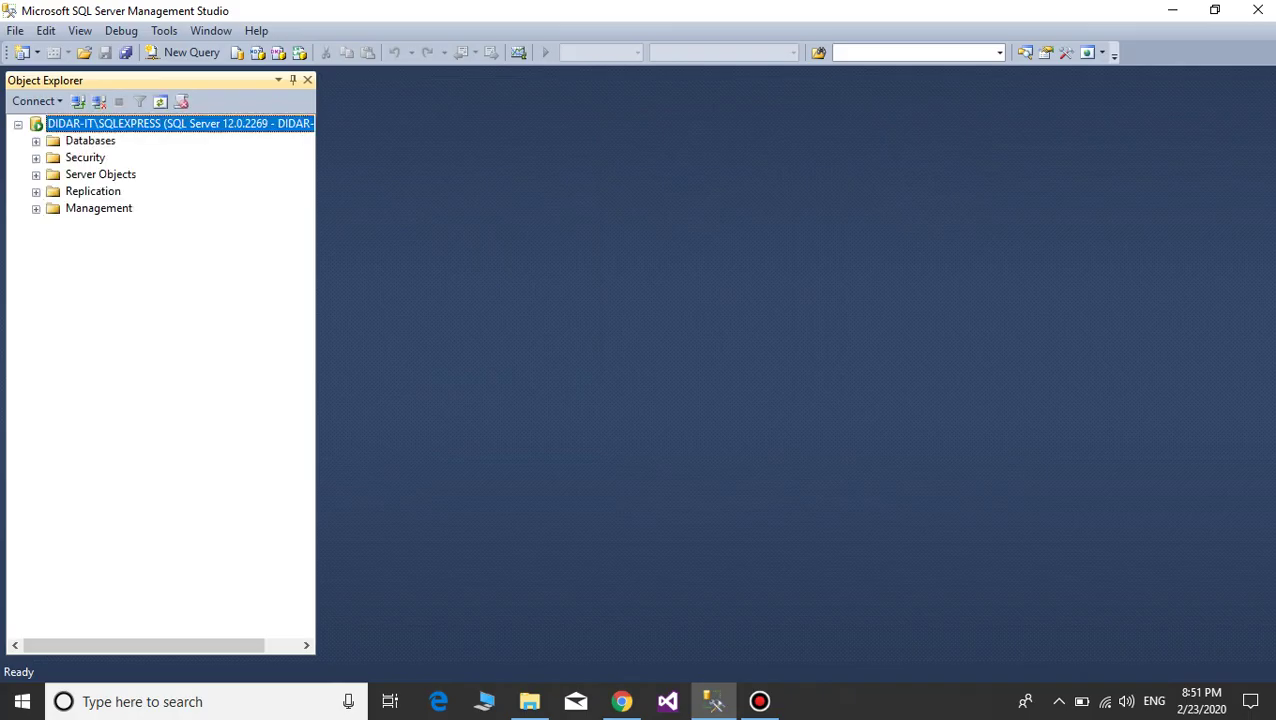
click(36, 141)
Create a new database named School, copying the name from the School.bak file in Downloads
right_click(82, 141)
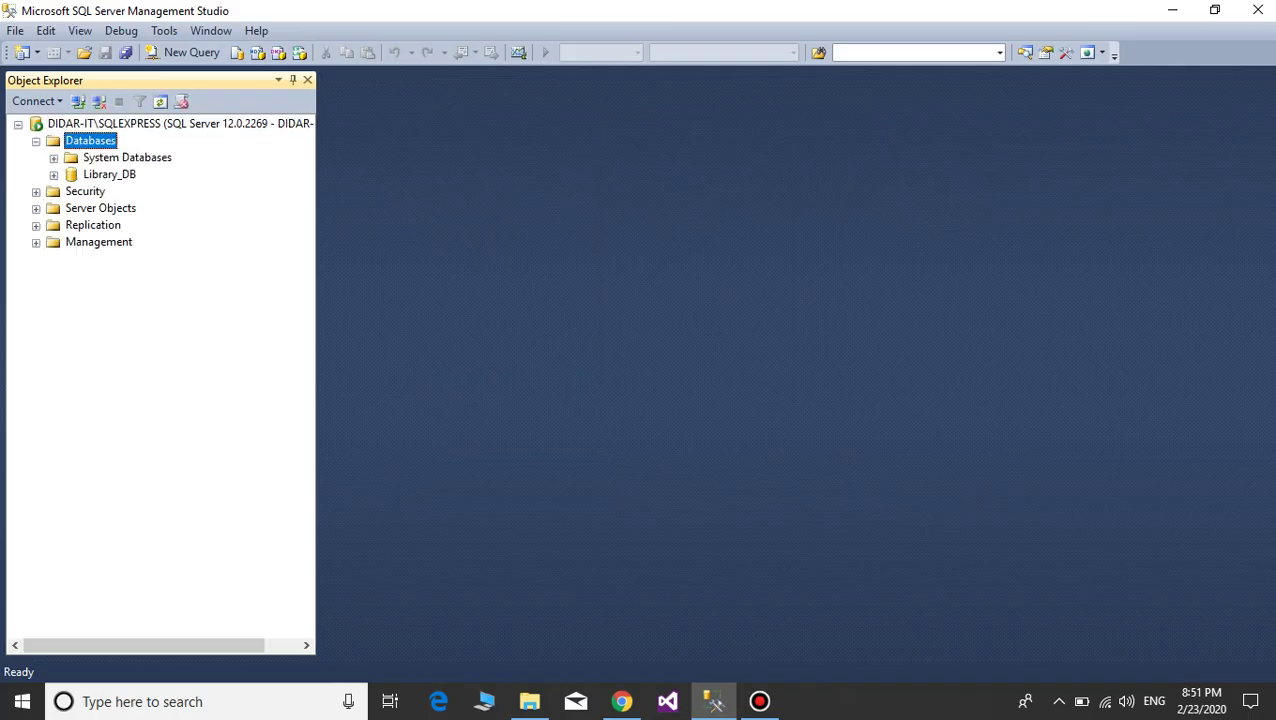
click(150, 153)
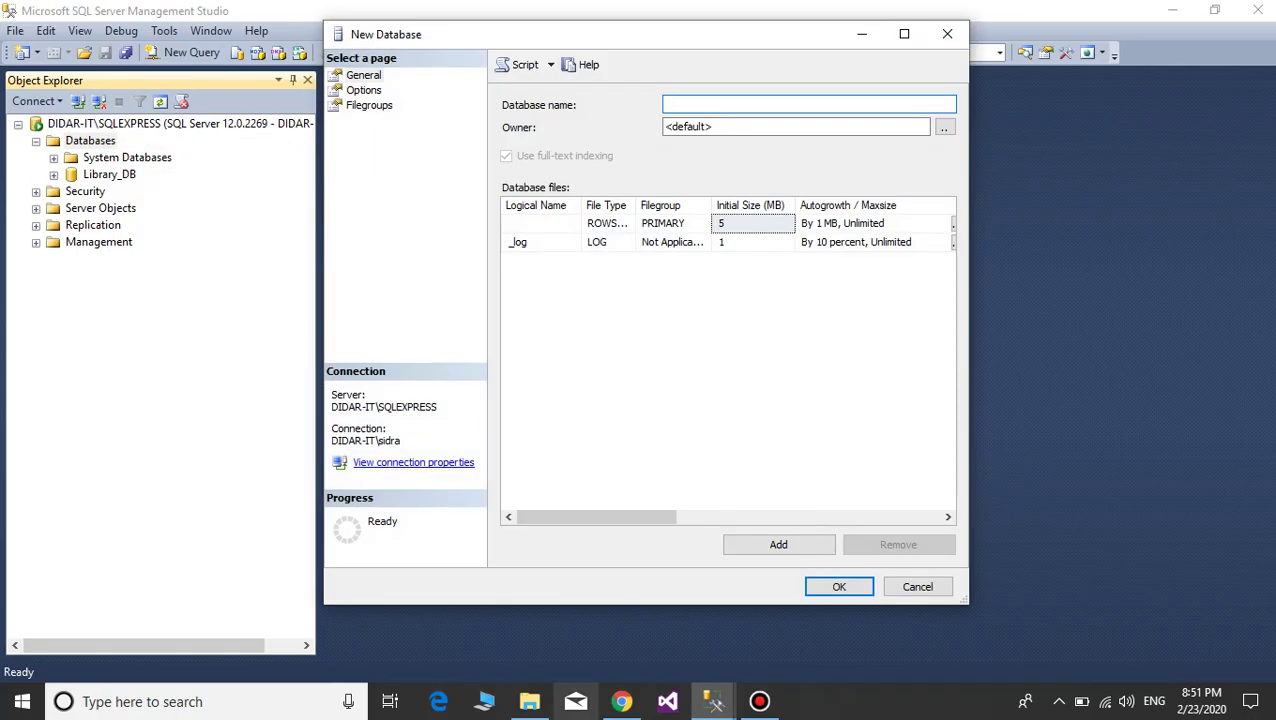
click(530, 701)
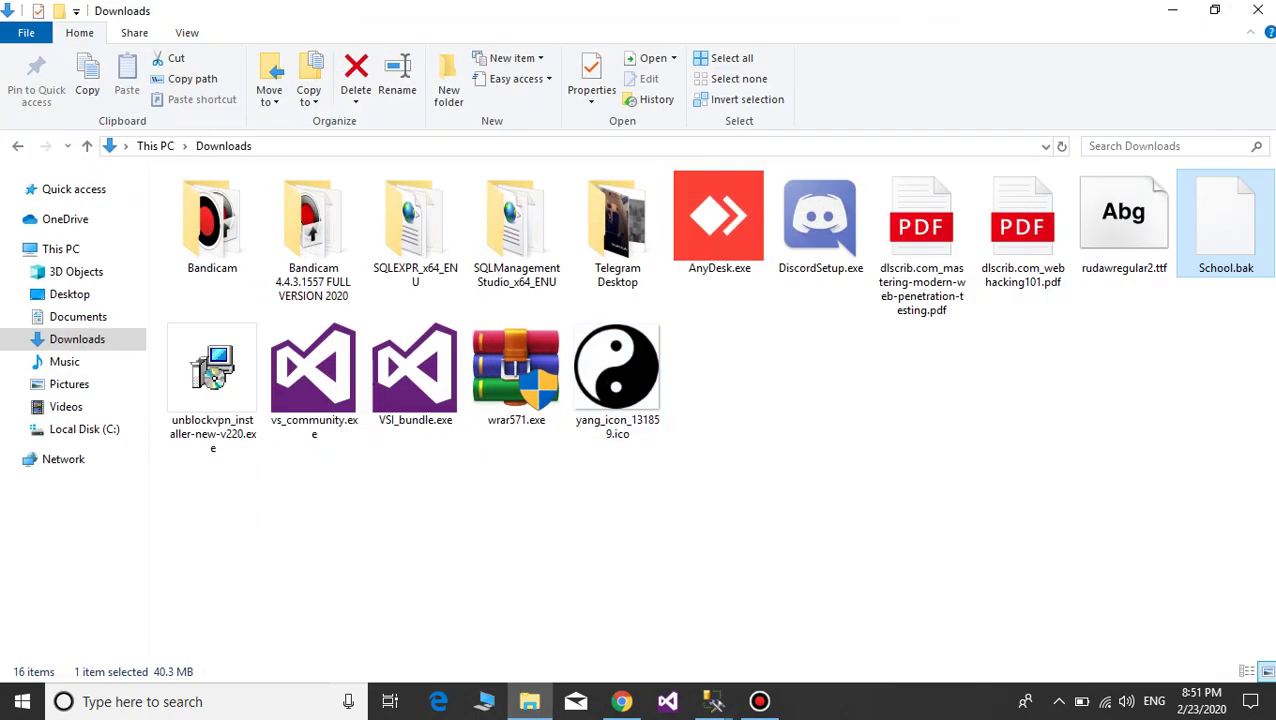
key(F2)
key(ctrl+c)
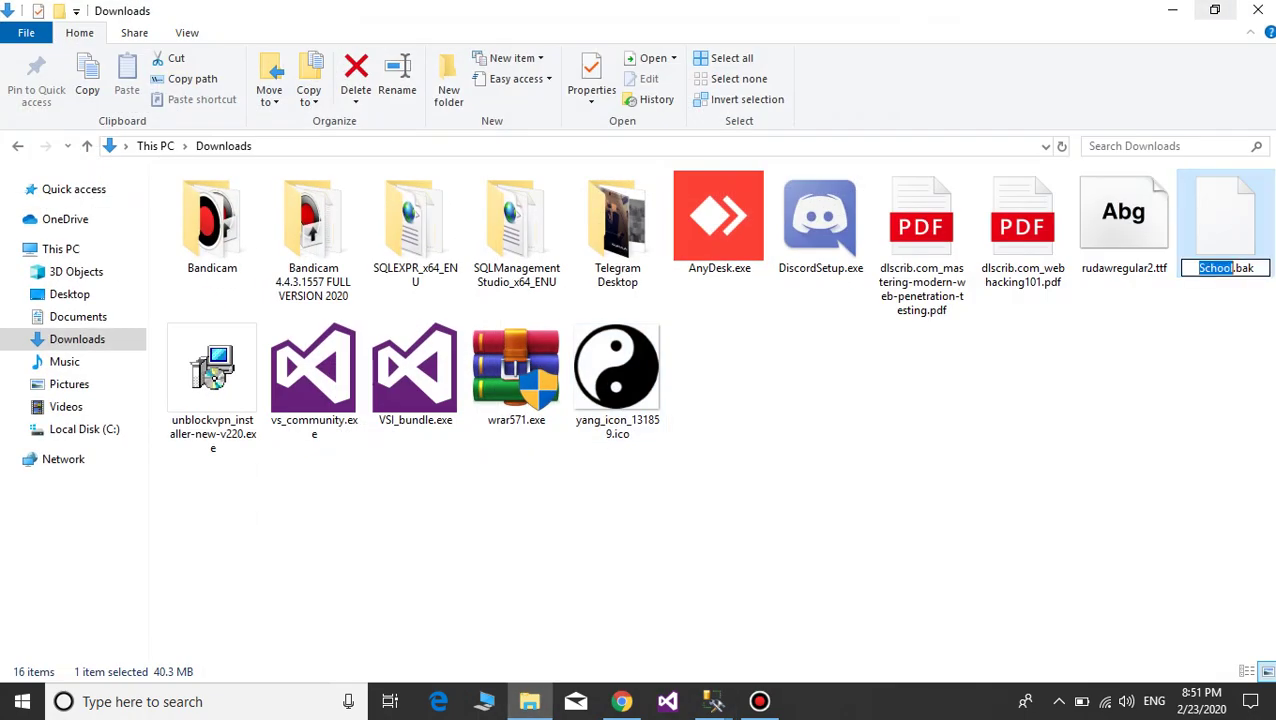
click(1172, 10)
key(ctrl+v)
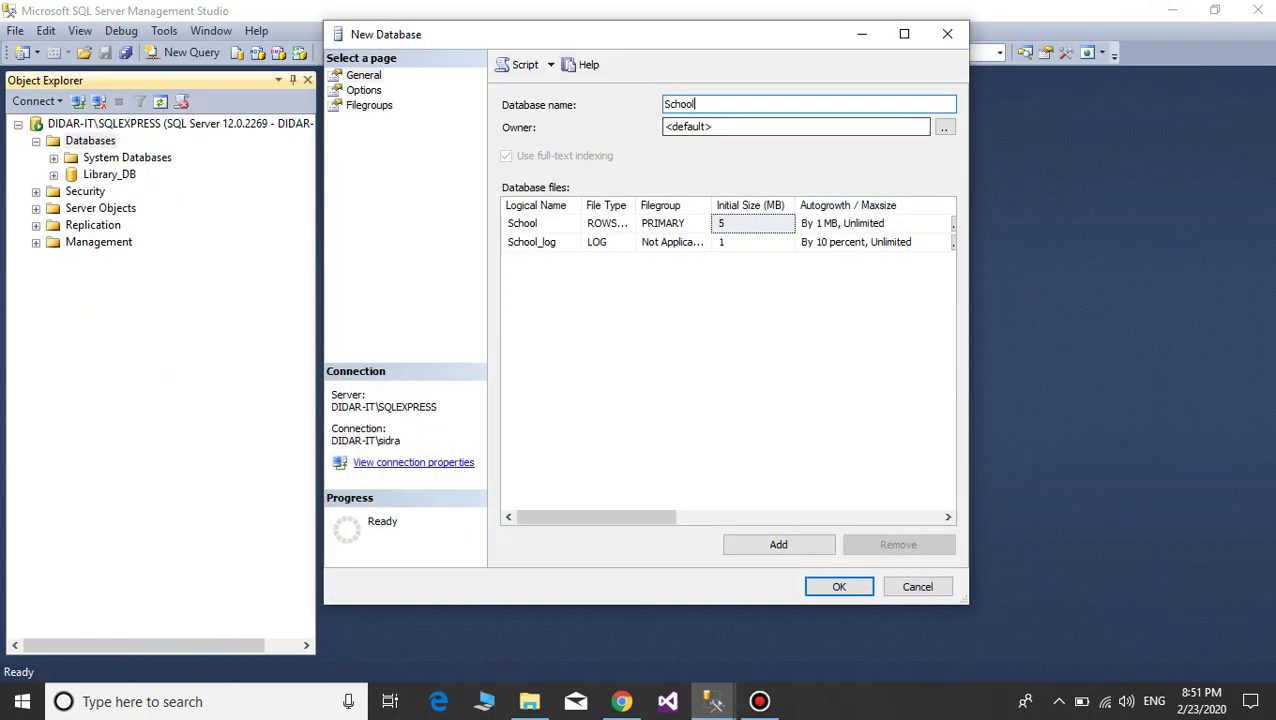
key(Return)
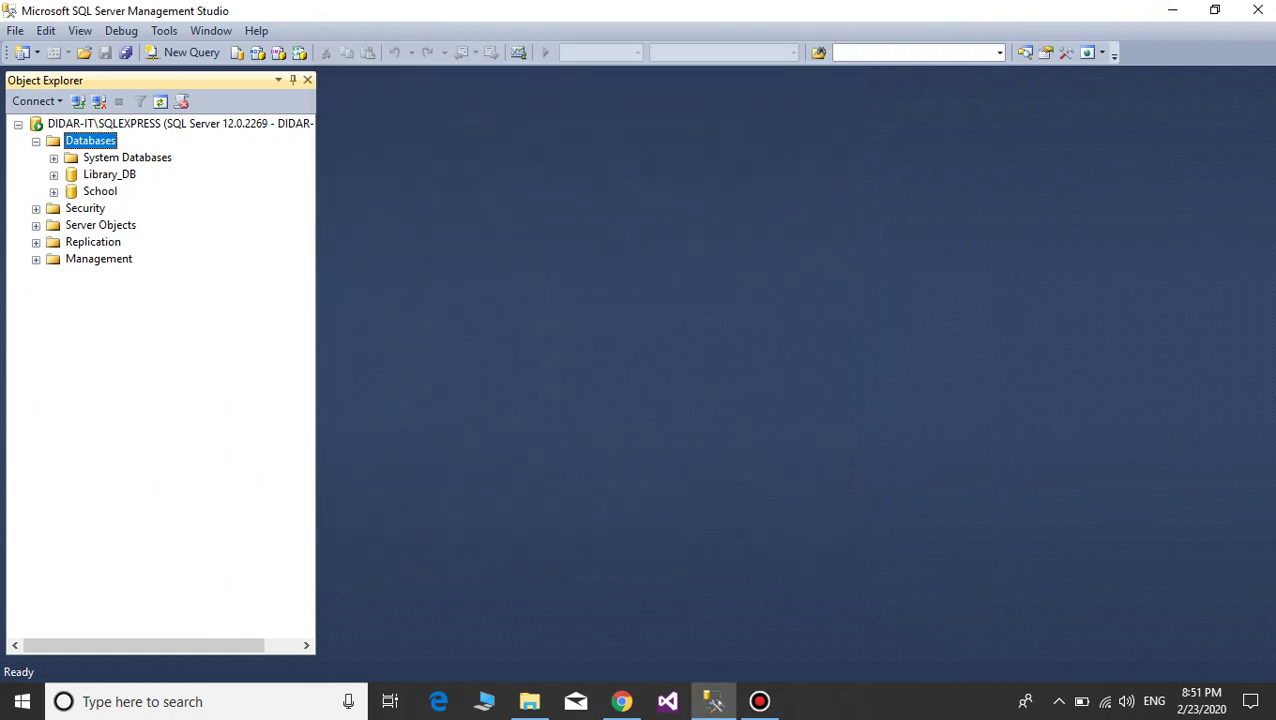
Look into the Tables folder of the School database and collapse the database again
click(54, 192)
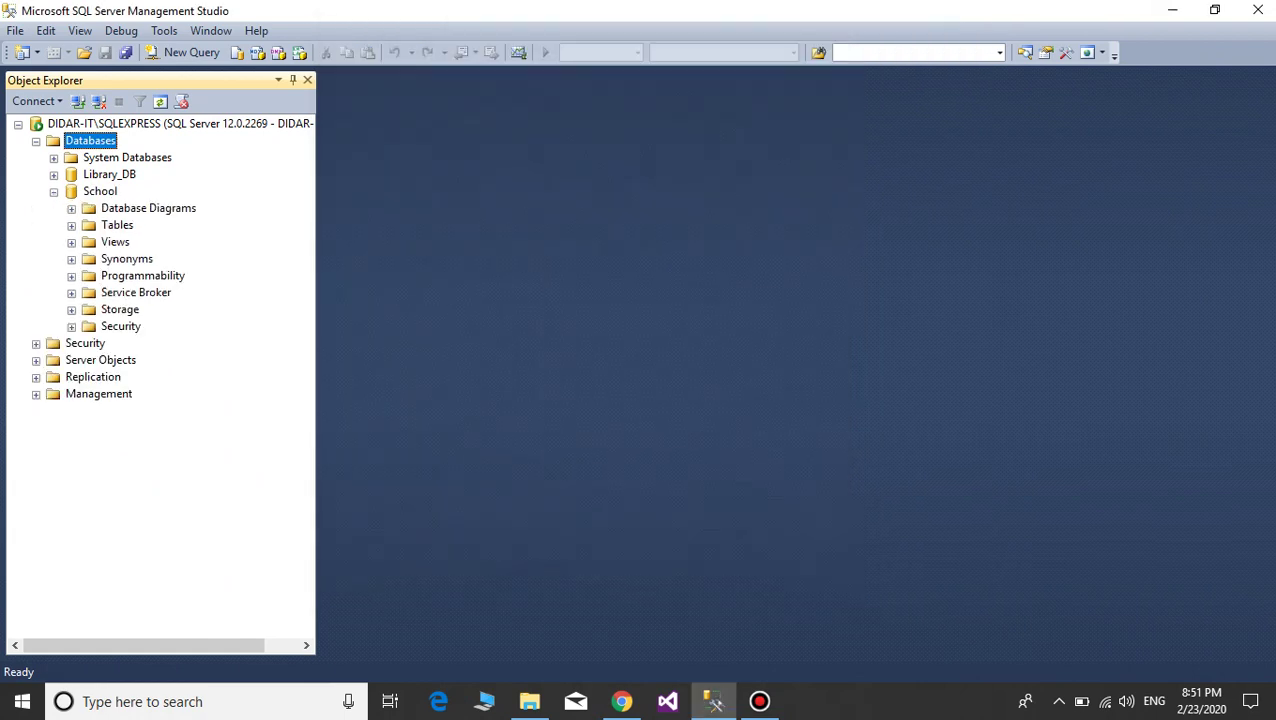
click(72, 226)
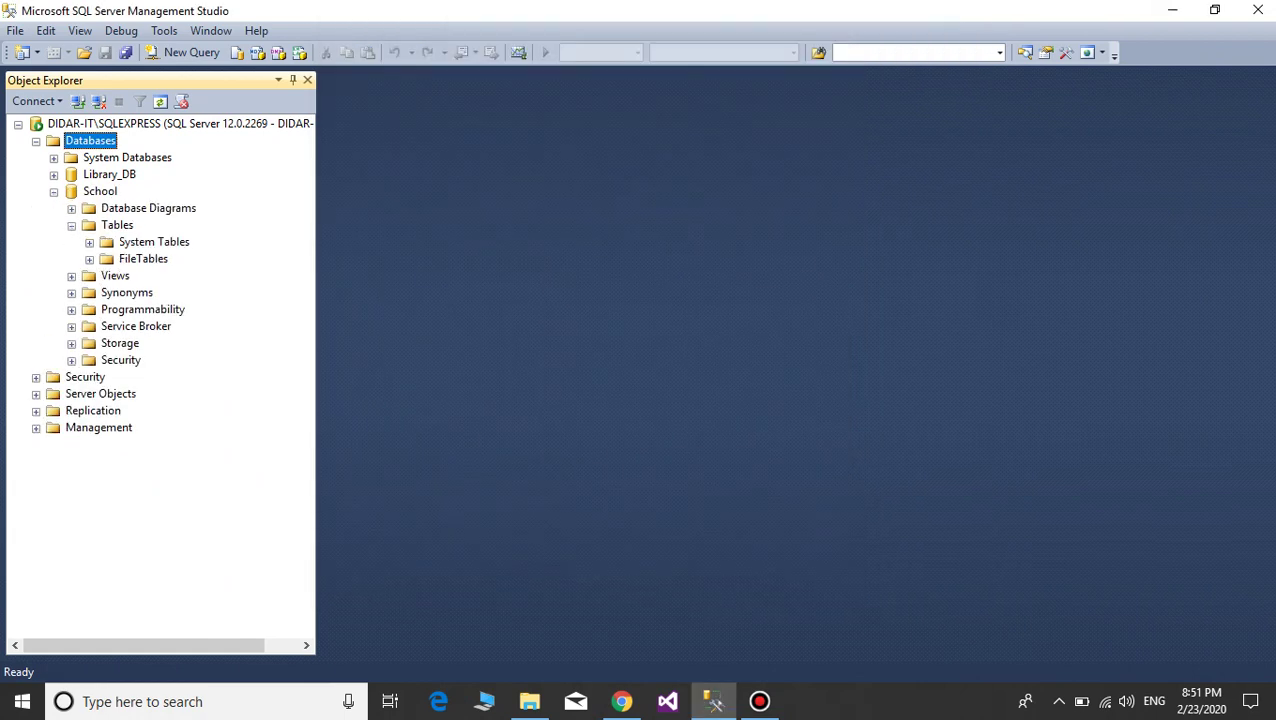
right_click(110, 227)
click(158, 241)
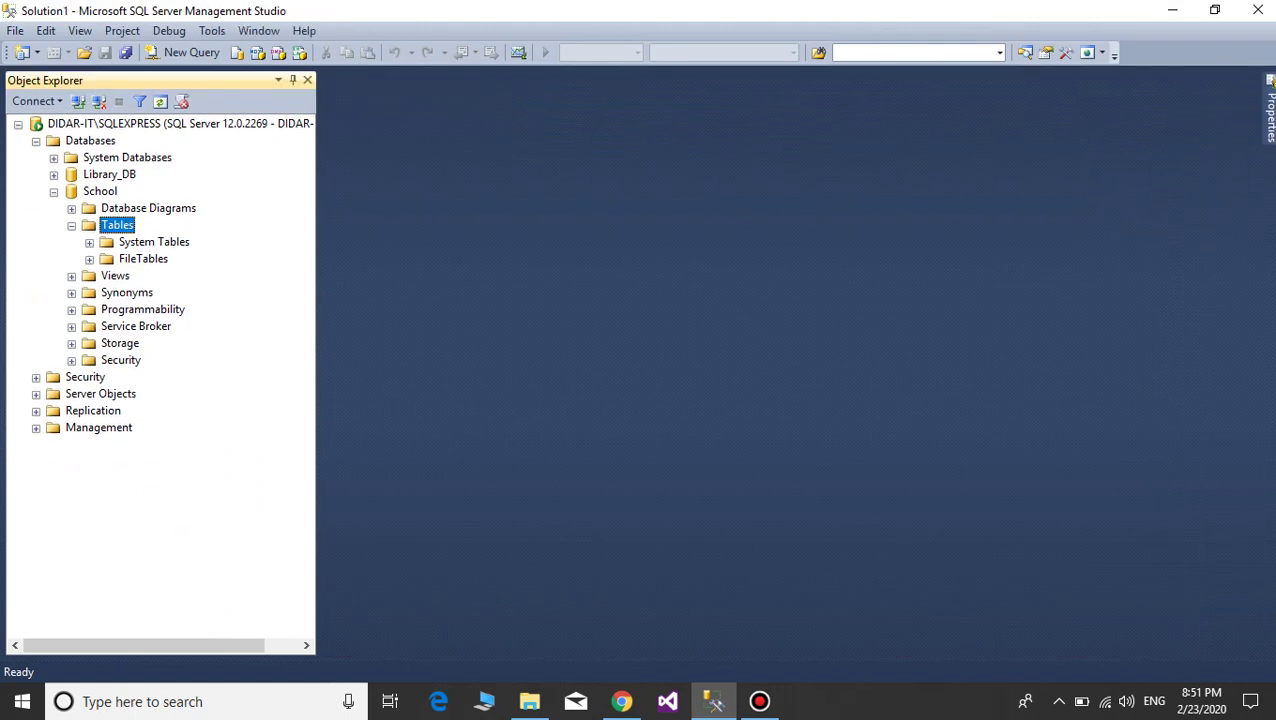
click(54, 192)
Back up the School database as a full backup to disk, using School.bak in the default Backup folder
key(shift+F10)
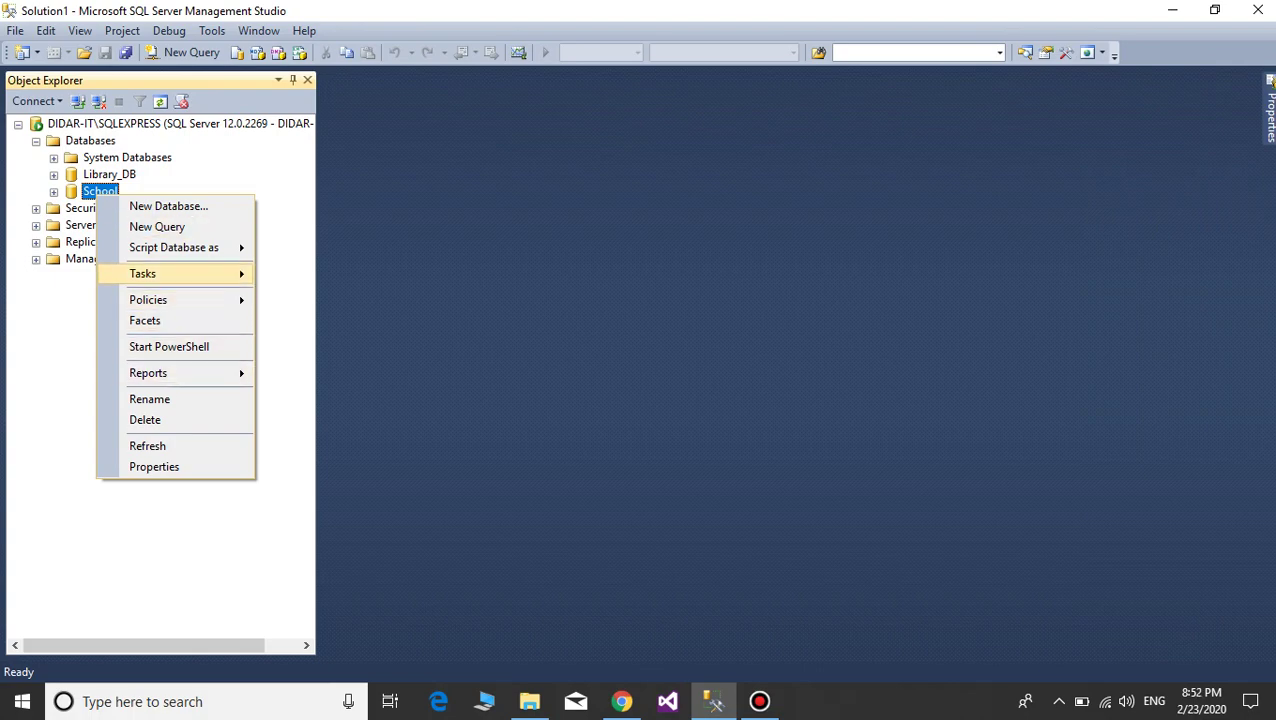
mouse_move(180, 274)
key(Return)
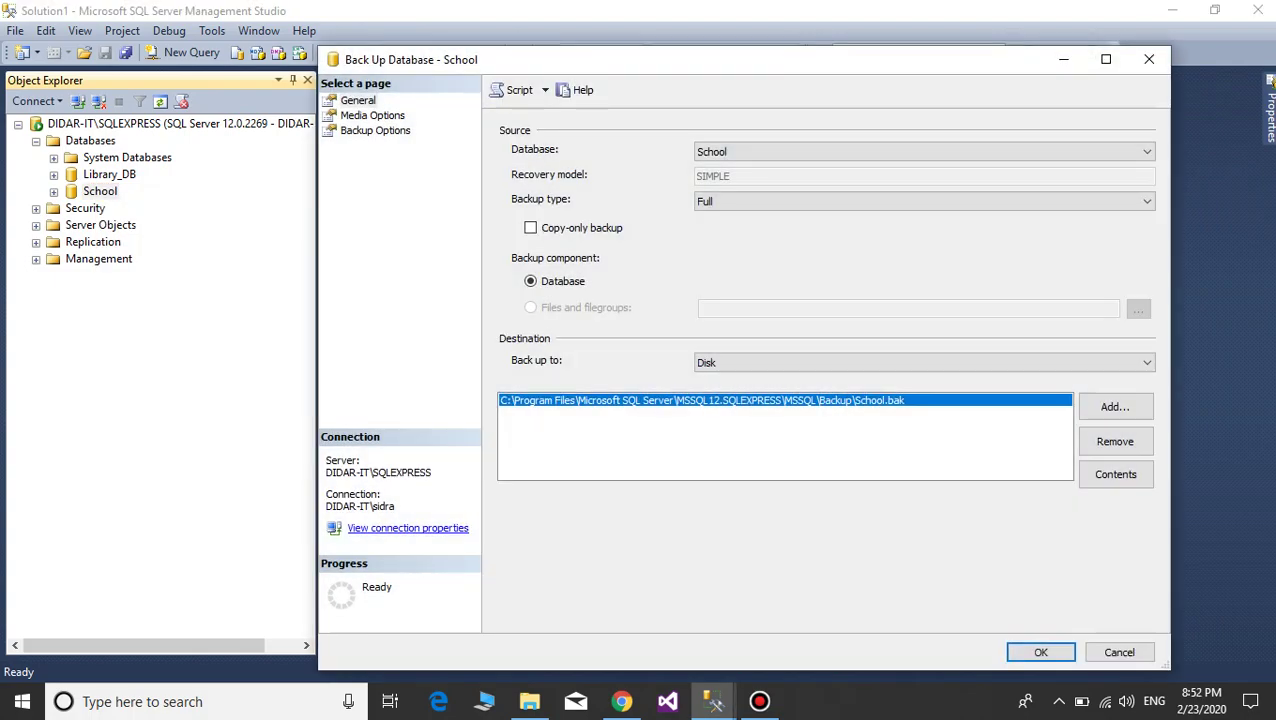
click(1041, 652)
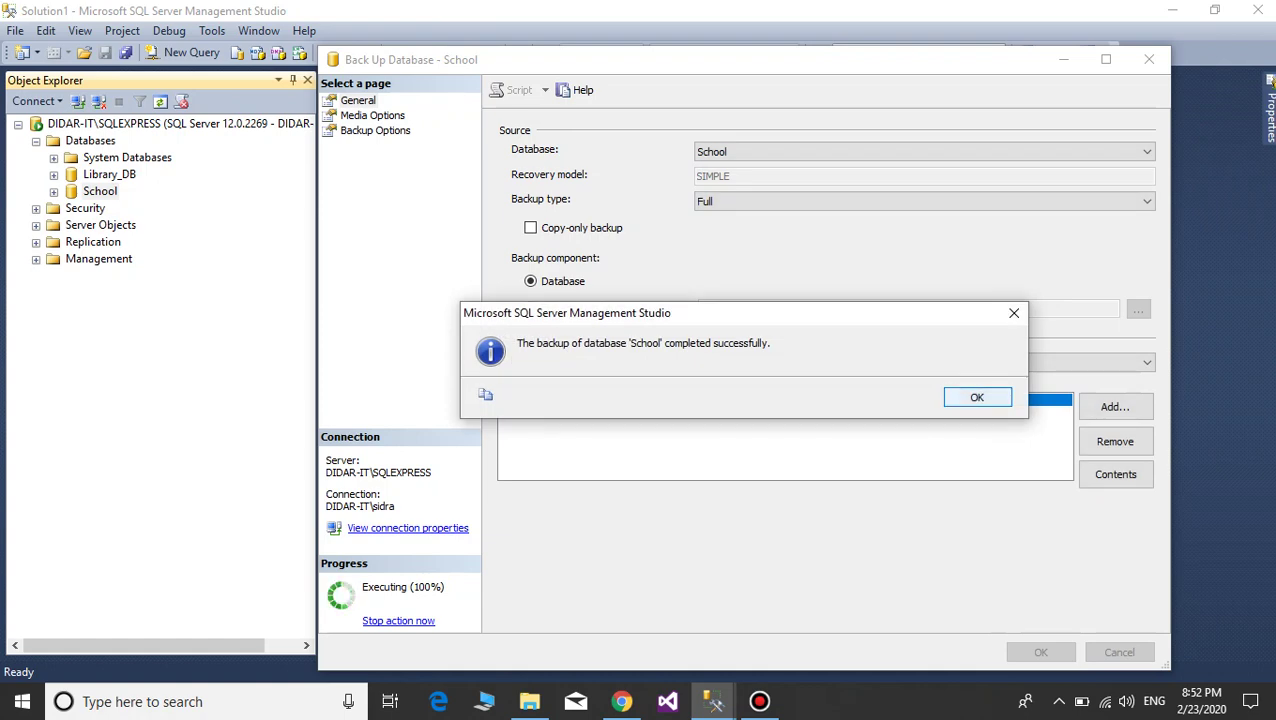
key(Return)
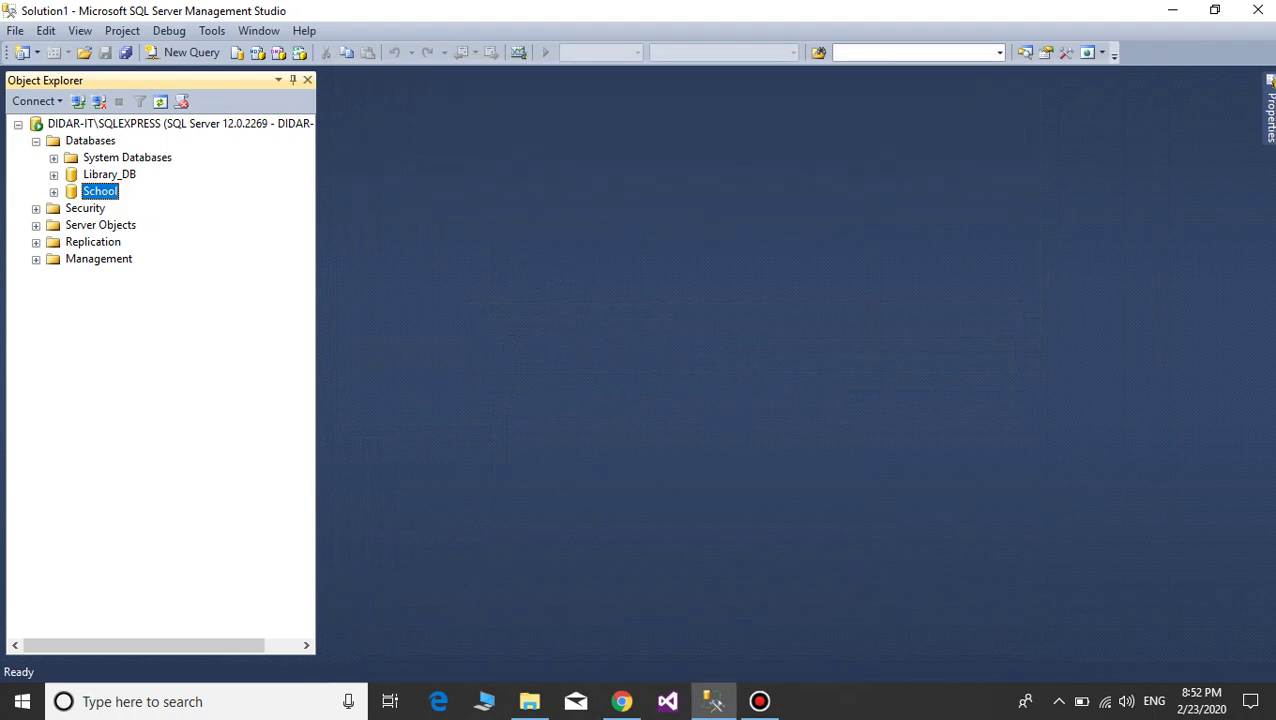
Delete the School database together with its backup and restore history information
key(Right)
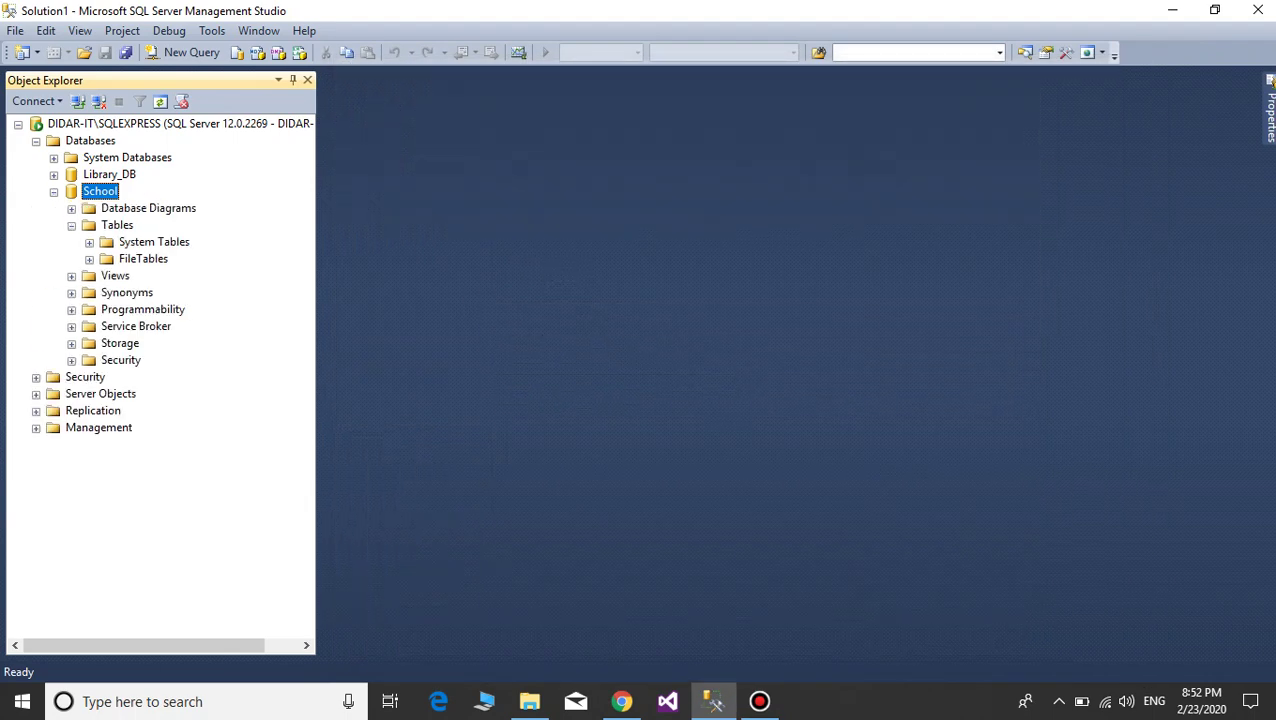
key(Left)
key(Delete)
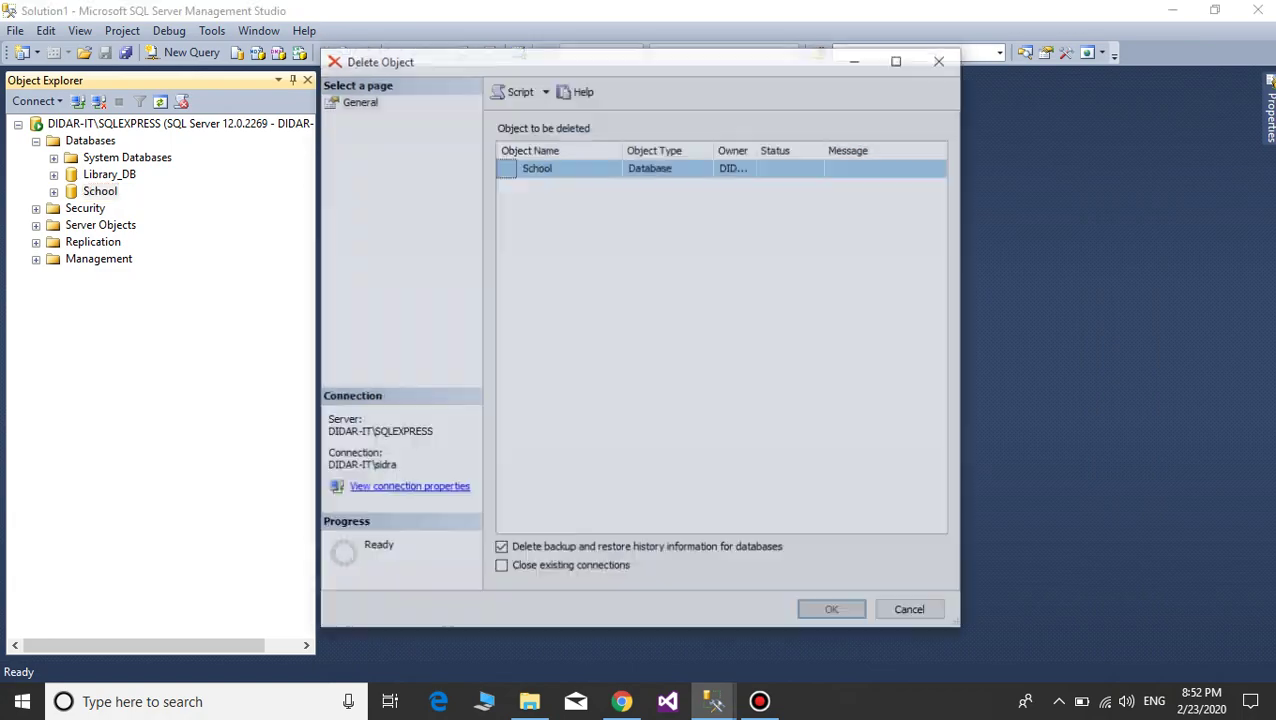
key(Return)
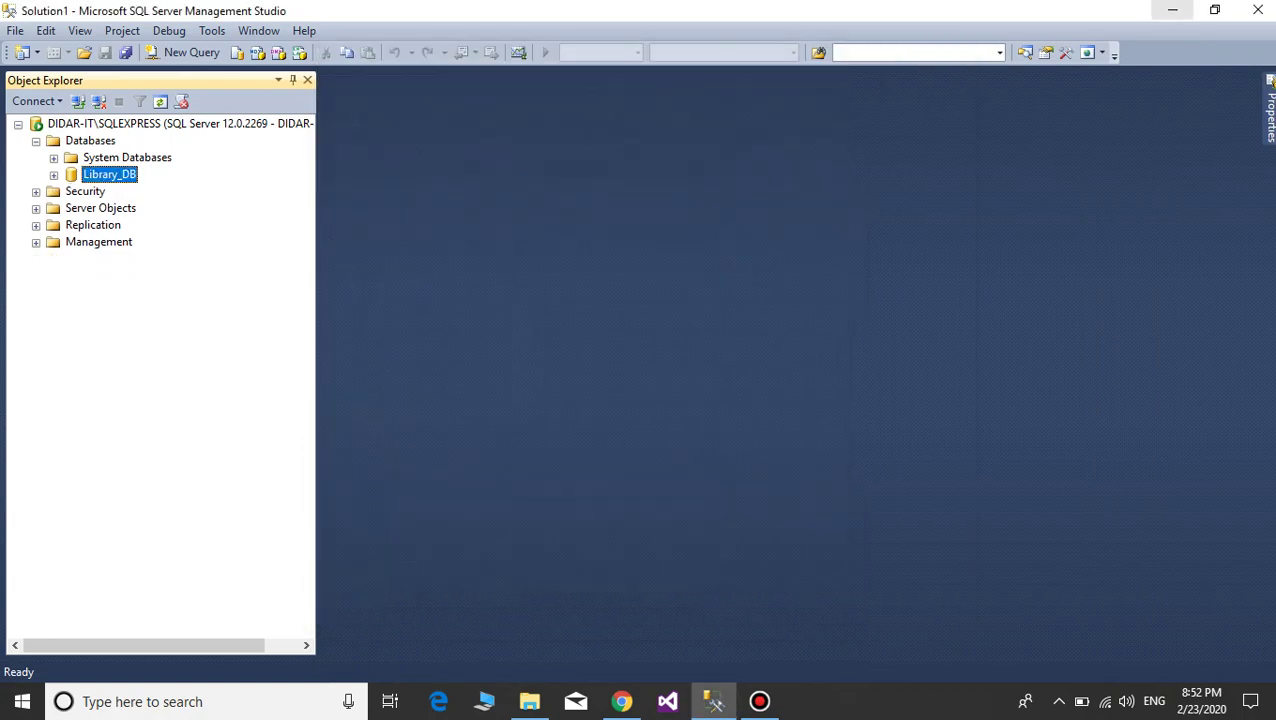
In File Explorer, move School.bak from C:\Program Files\Microsoft SQL Server\MSSQL12.SQLEXPRESS\MSSQL\Backup to the desktop
key(super+d)
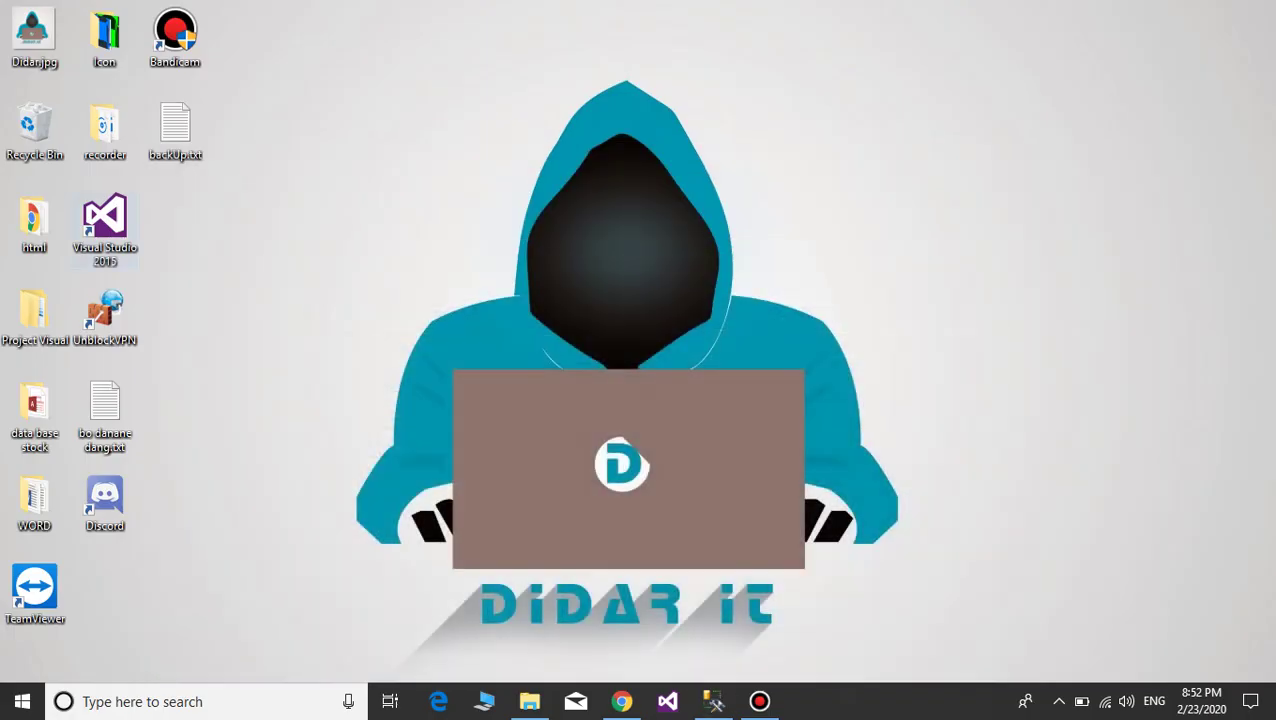
key(super+e)
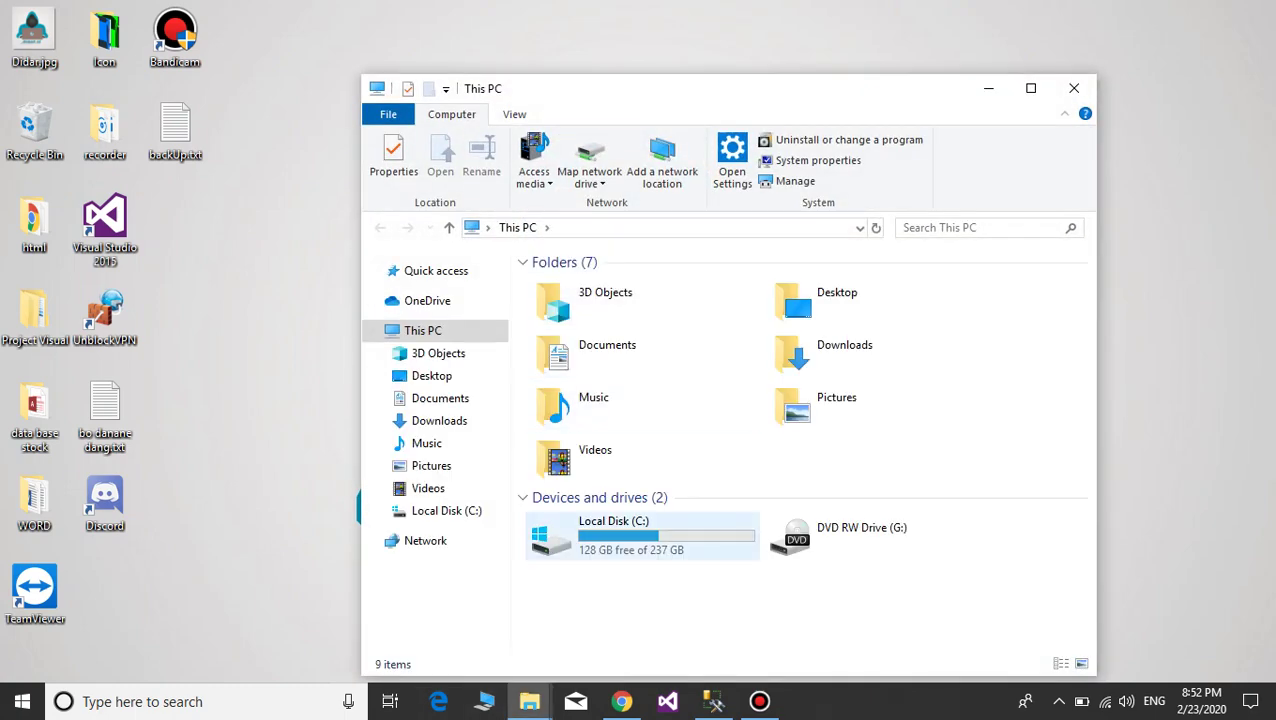
double_click(614, 535)
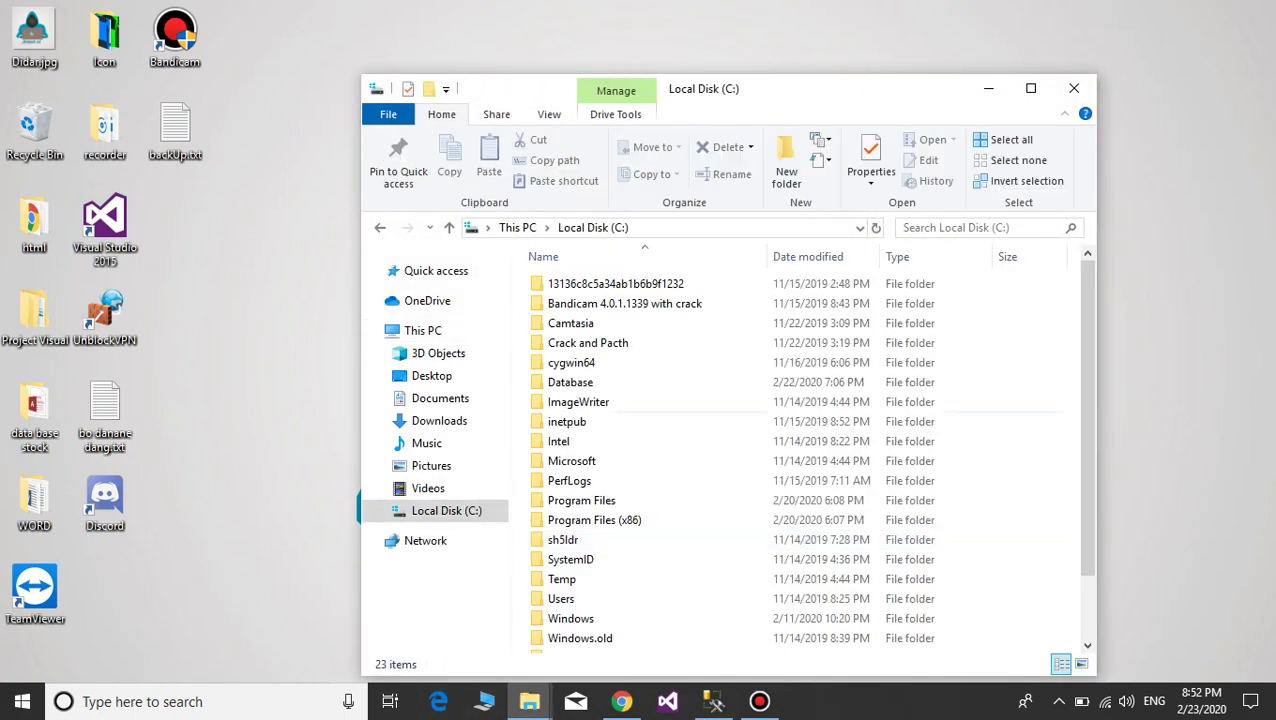
double_click(590, 498)
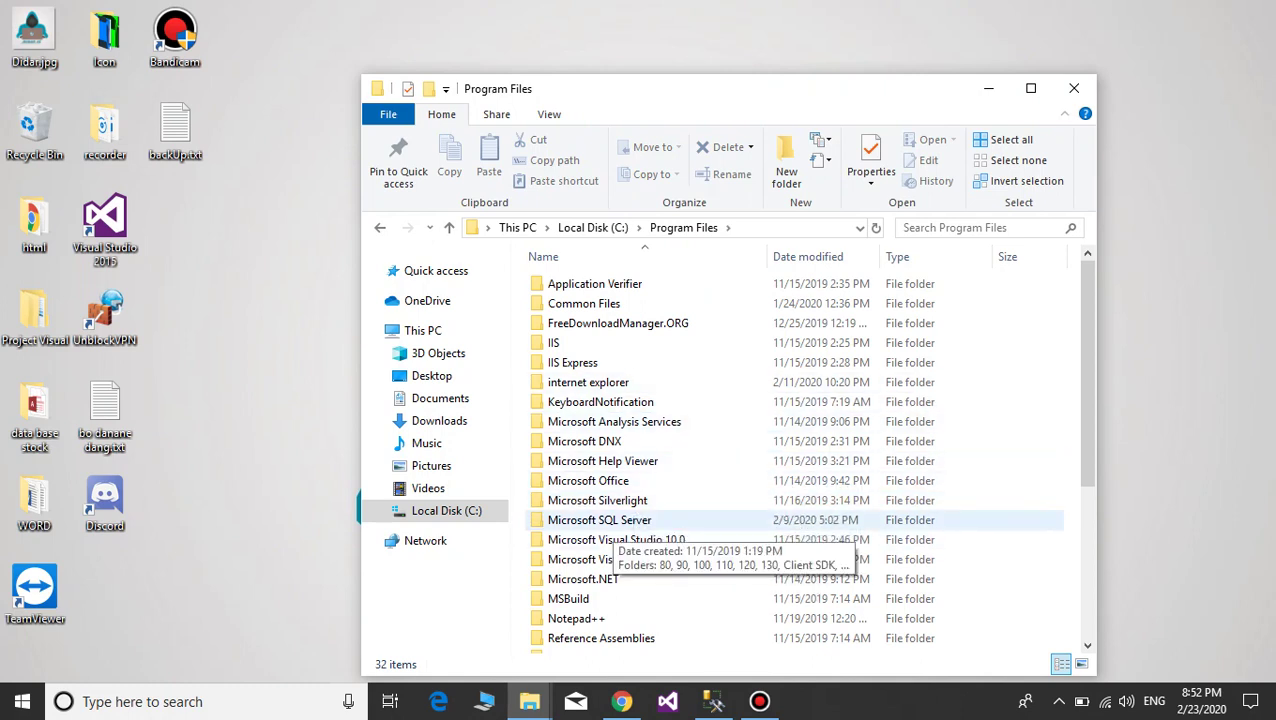
click(613, 521)
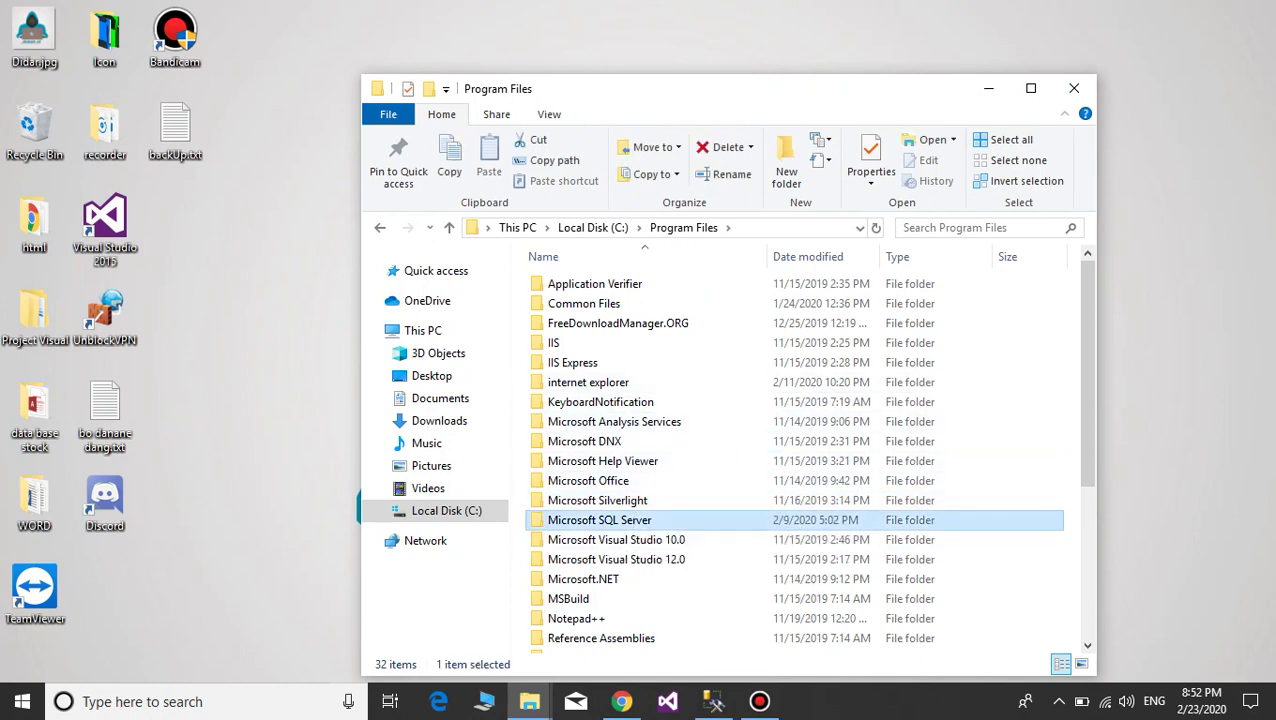
double_click(582, 520)
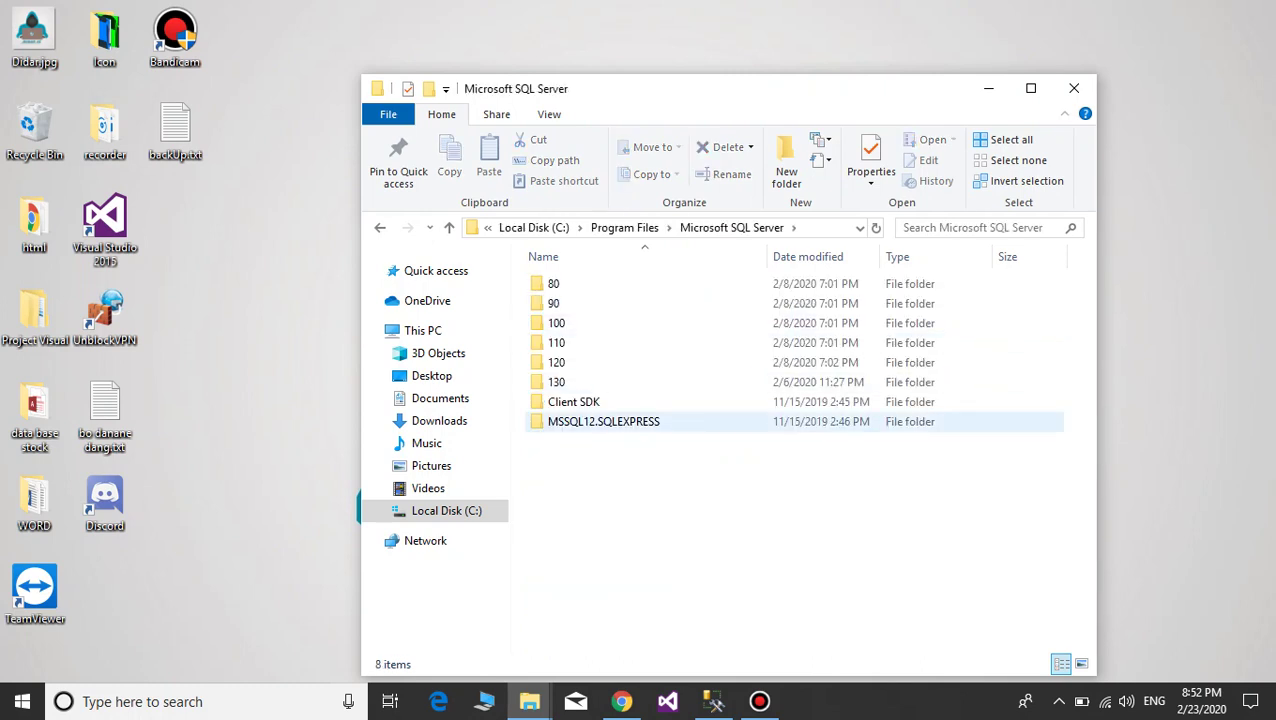
double_click(604, 422)
double_click(566, 284)
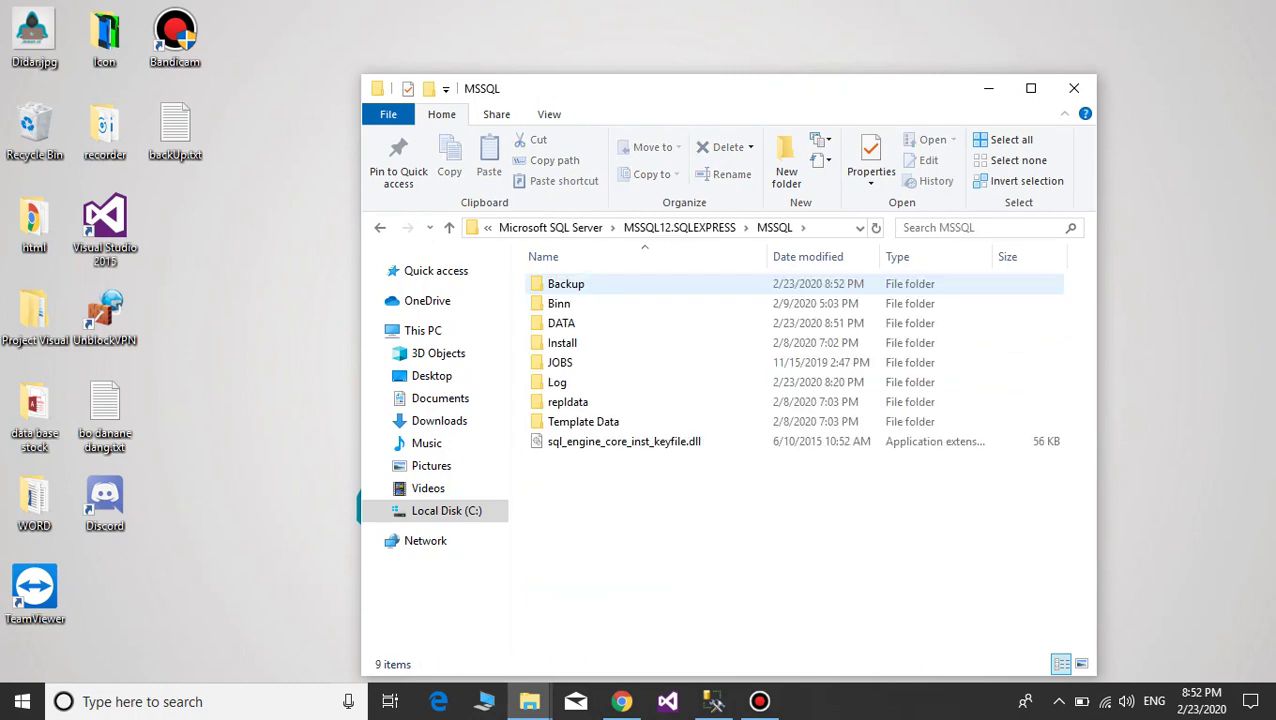
double_click(566, 283)
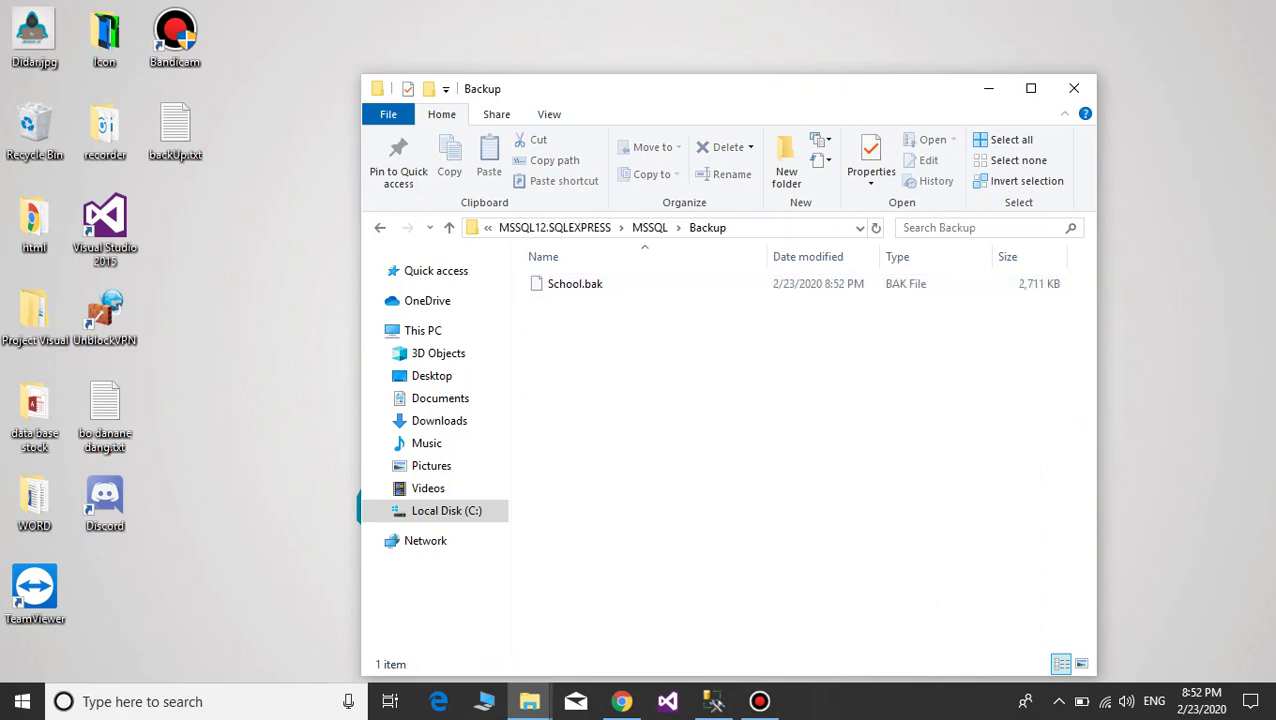
click(575, 284)
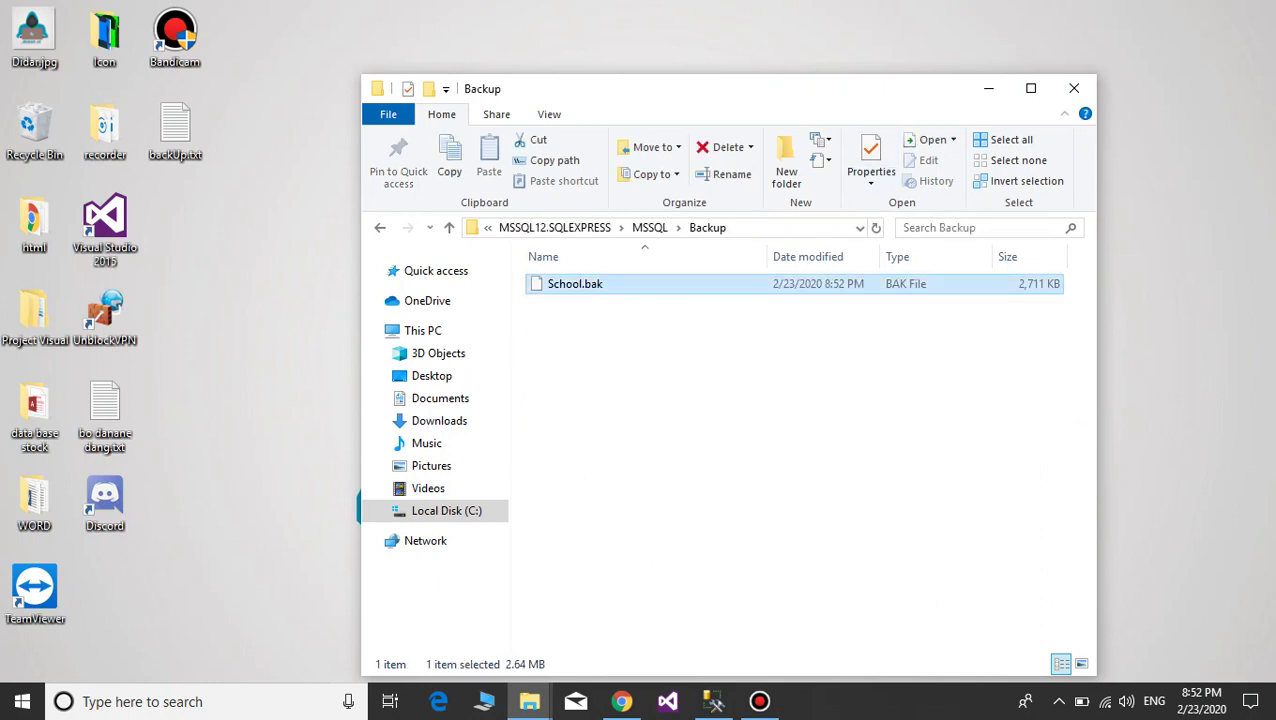
drag(575, 284, 175, 222)
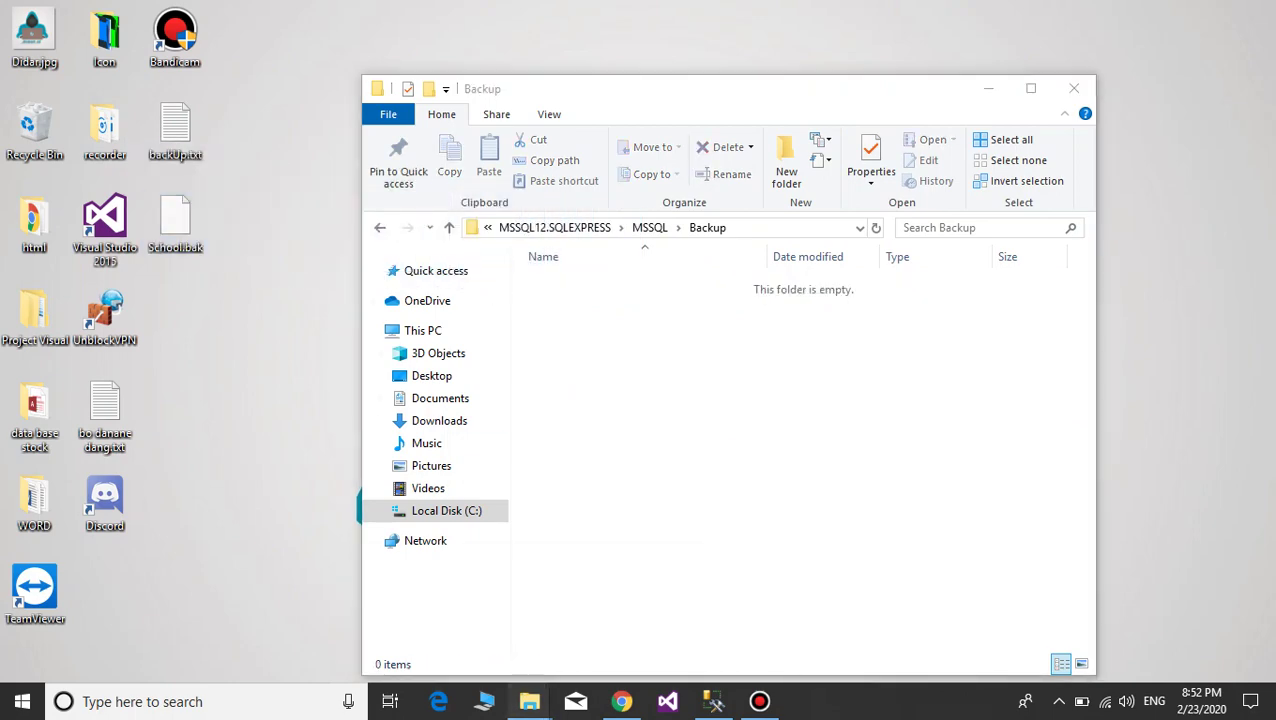
Move the downloaded School.bak from the Downloads folder into the empty Backup folder and clear both windows away
mouse_move(529, 701)
click(455, 620)
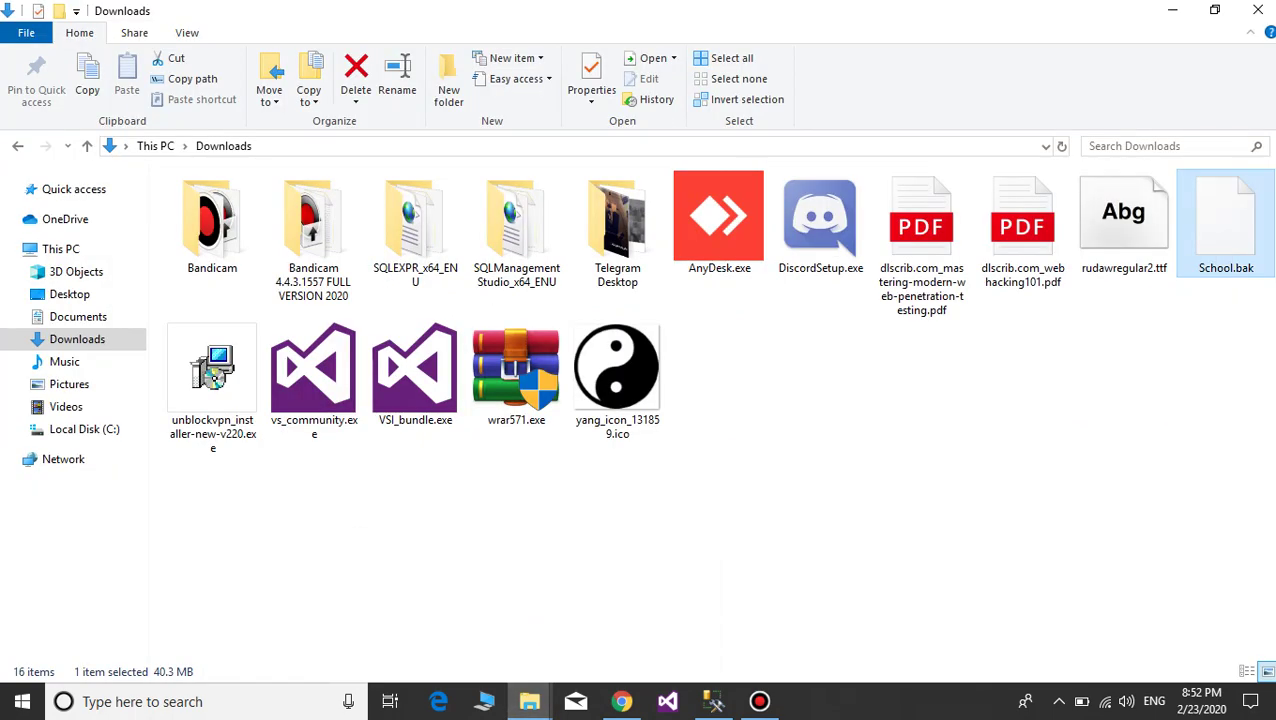
click(1214, 10)
drag(1057, 41, 436, 62)
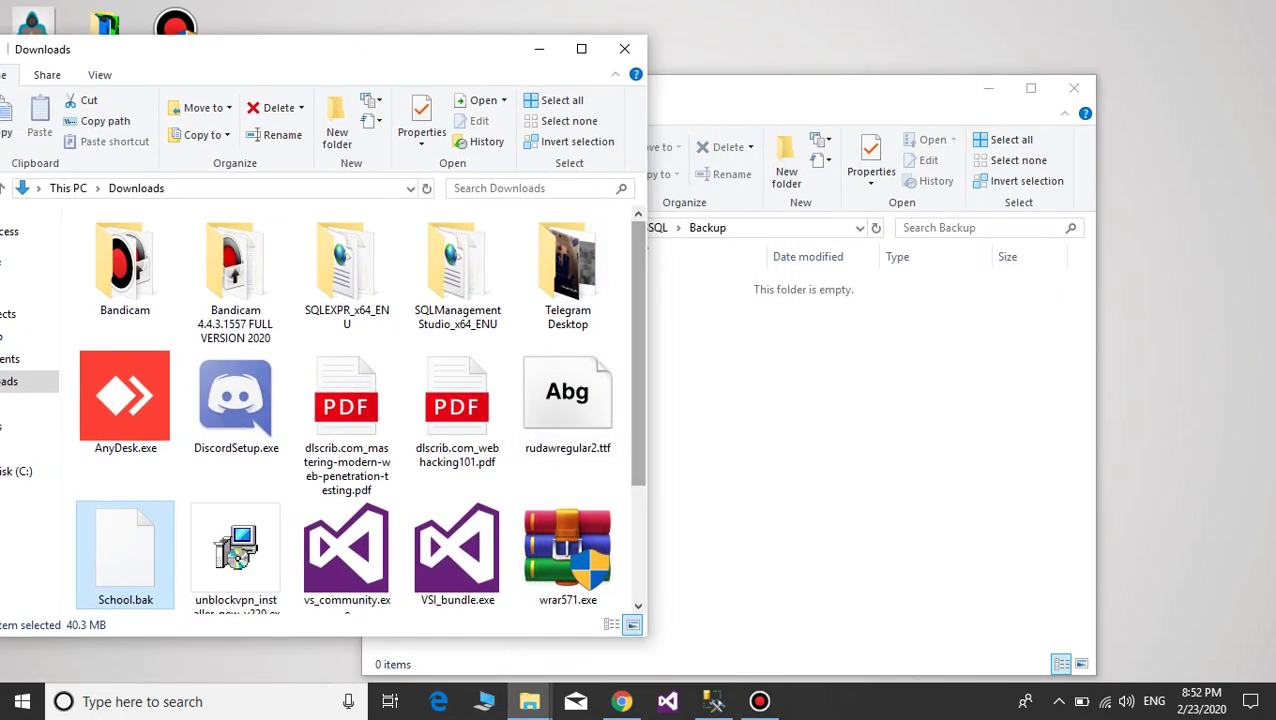
scroll(320, 400, down, 2)
drag(125, 440, 800, 335)
click(624, 48)
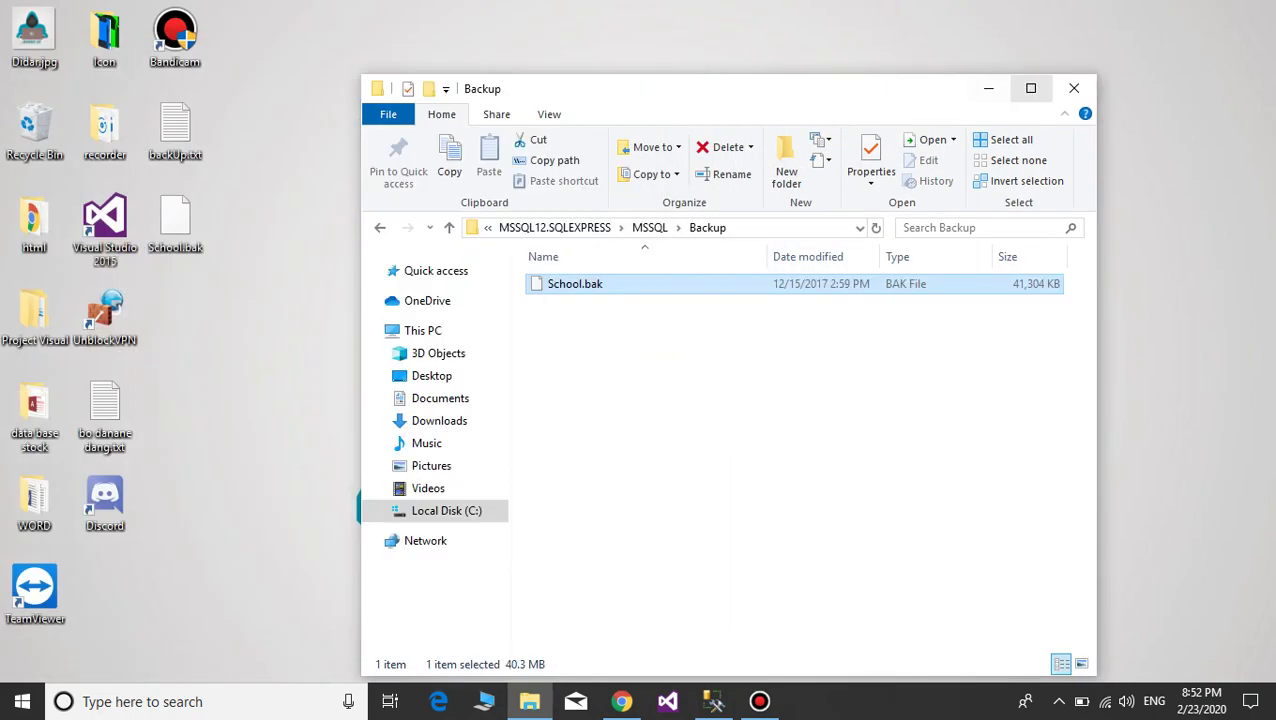
click(988, 88)
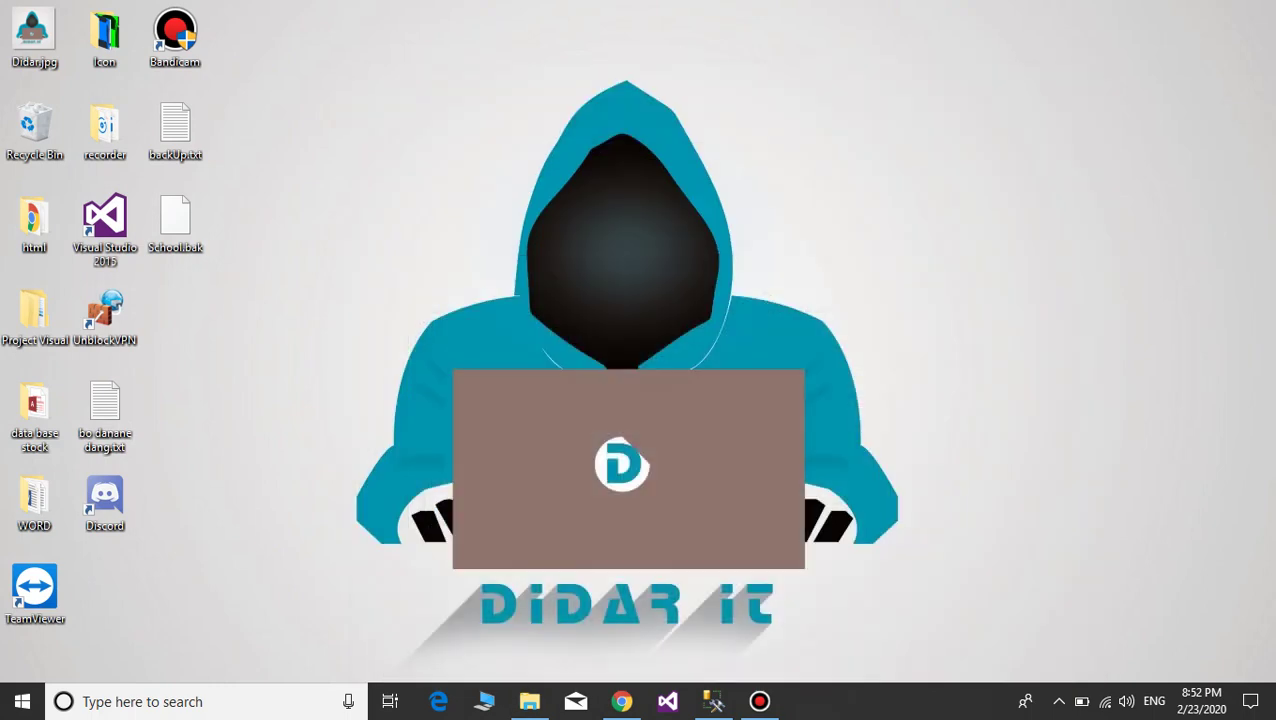
Switch to SQL Server Management Studio, start a database restore from a device with media type File, and open the backup file locator
click(714, 701)
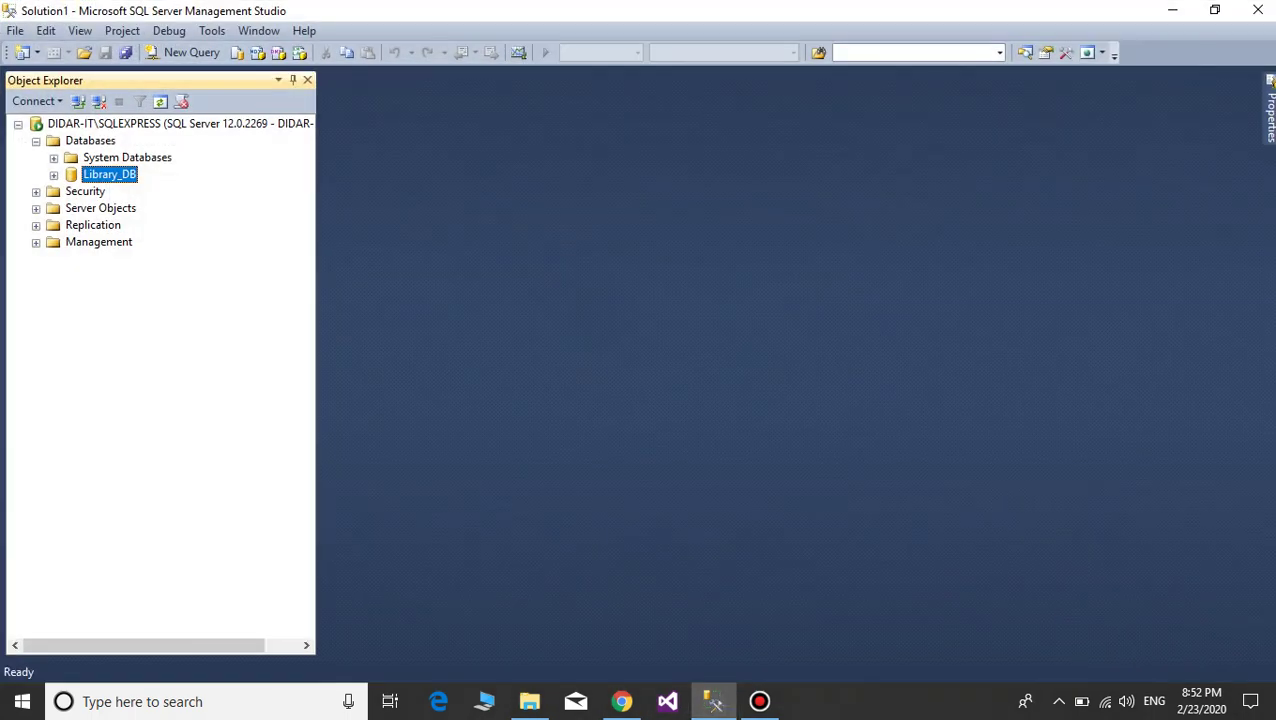
right_click(78, 141)
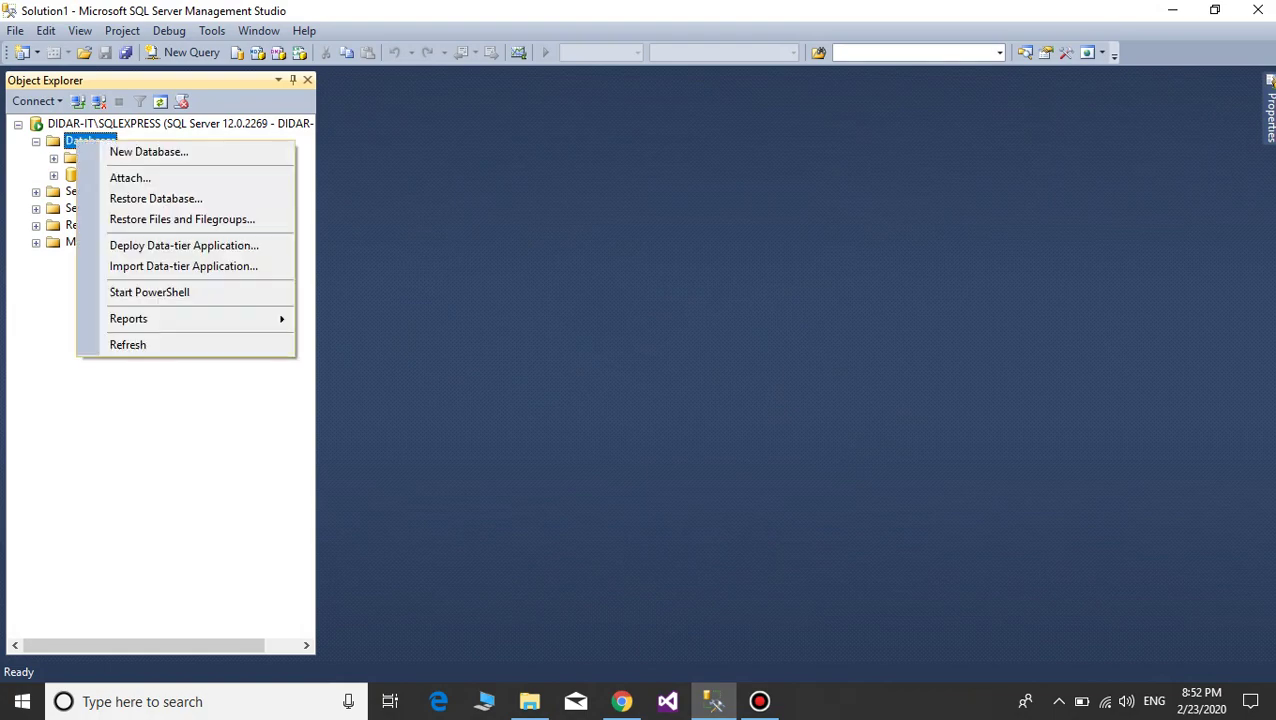
click(156, 199)
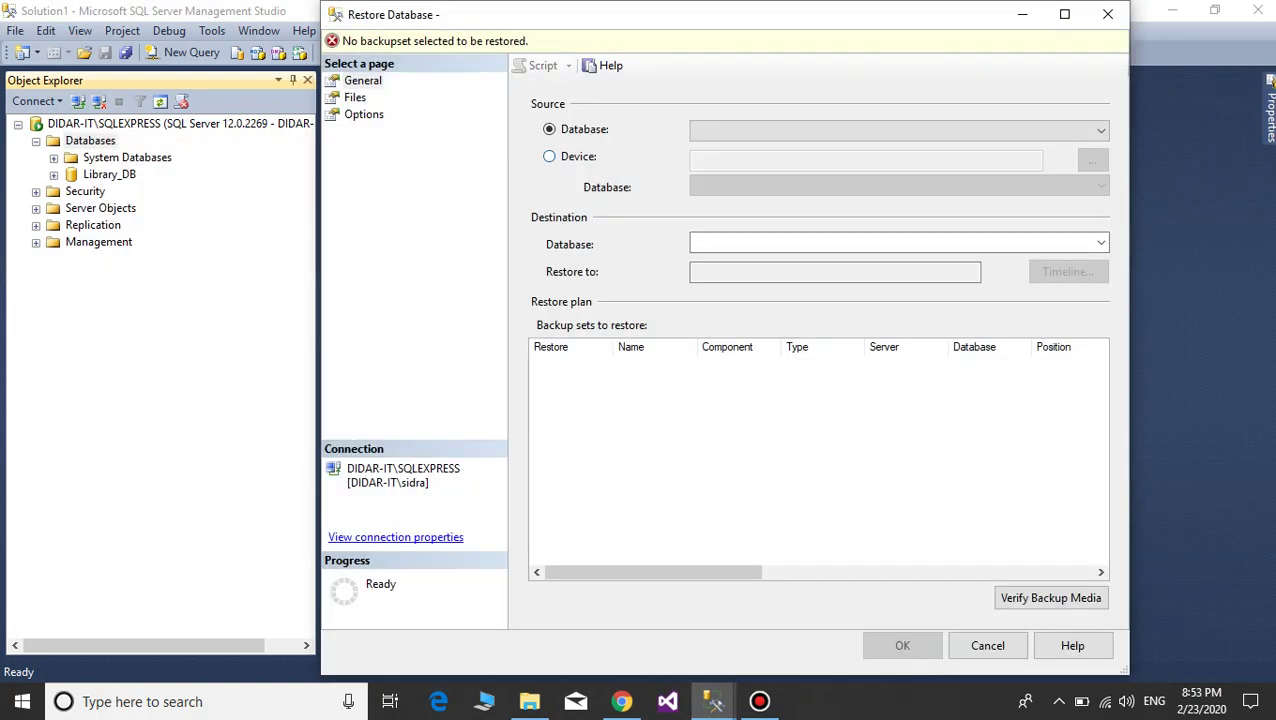
click(549, 156)
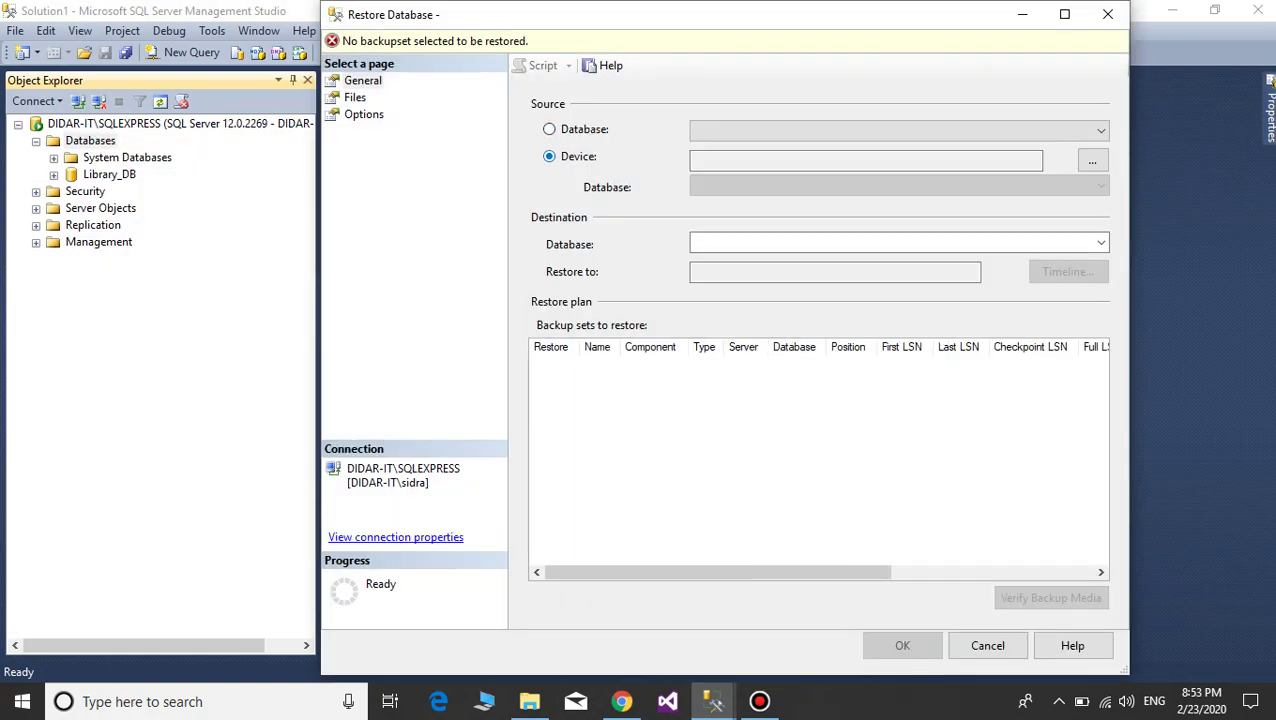
click(1092, 160)
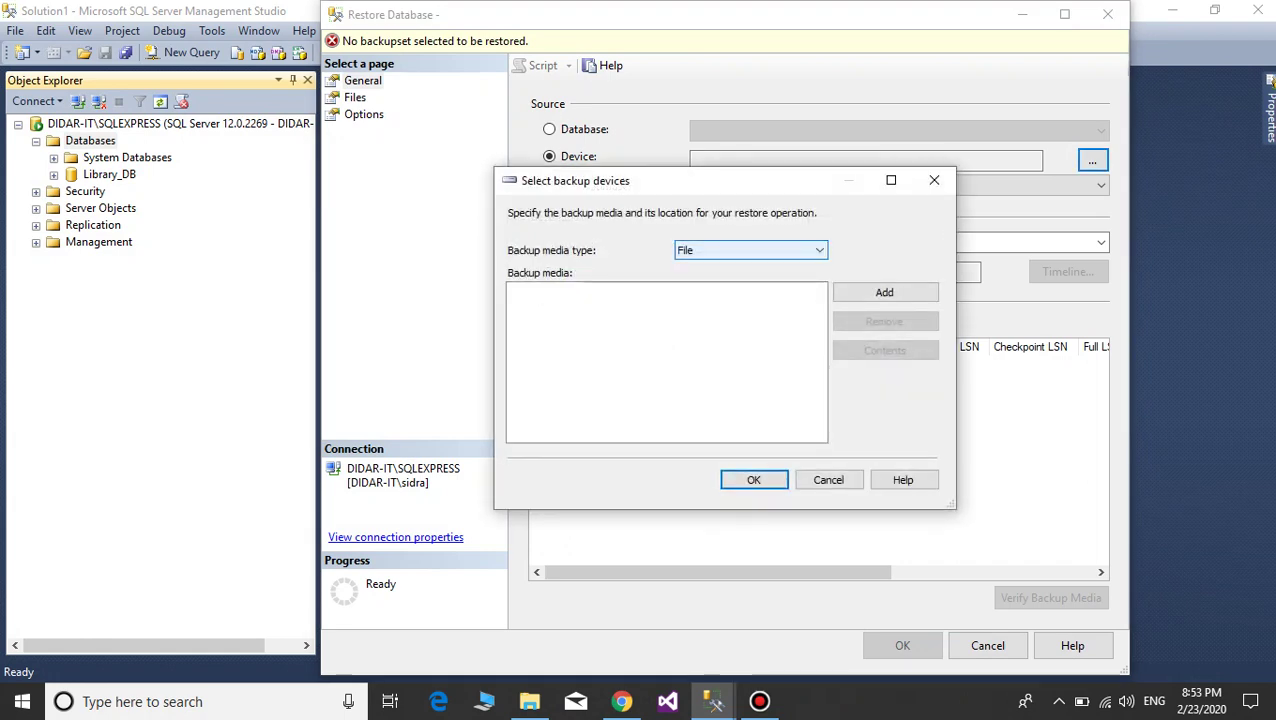
click(752, 250)
click(750, 267)
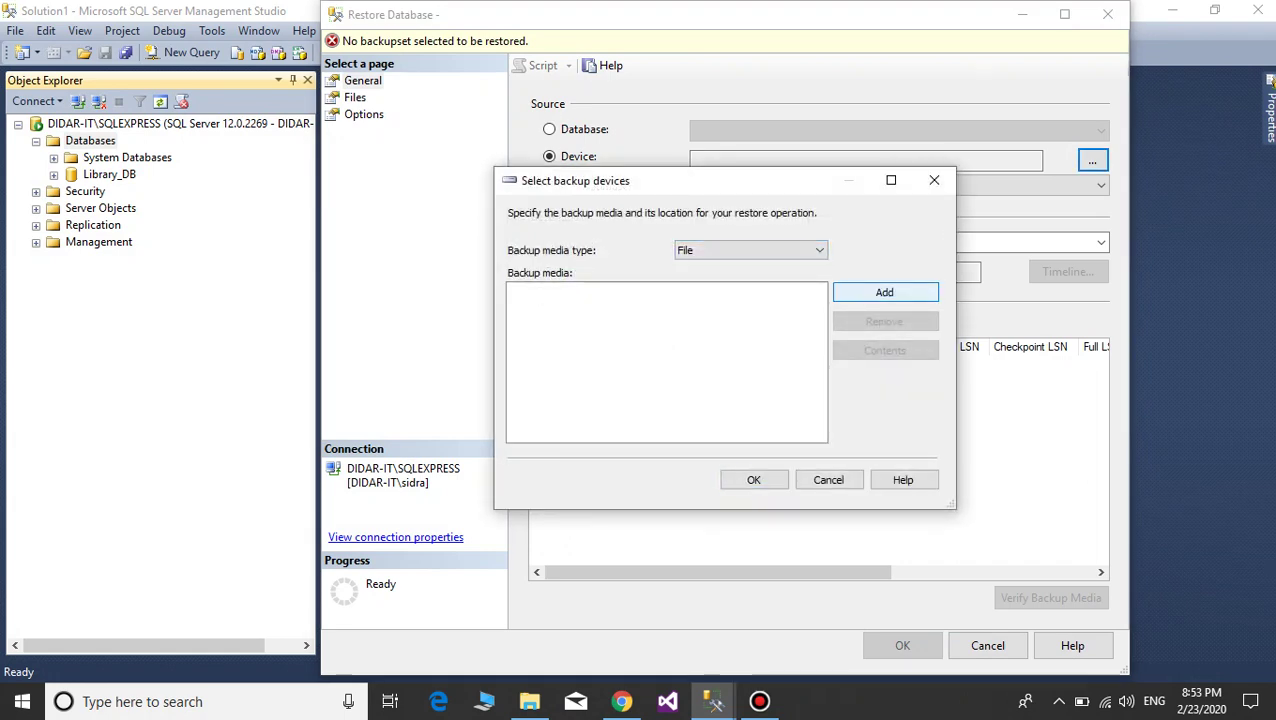
click(884, 292)
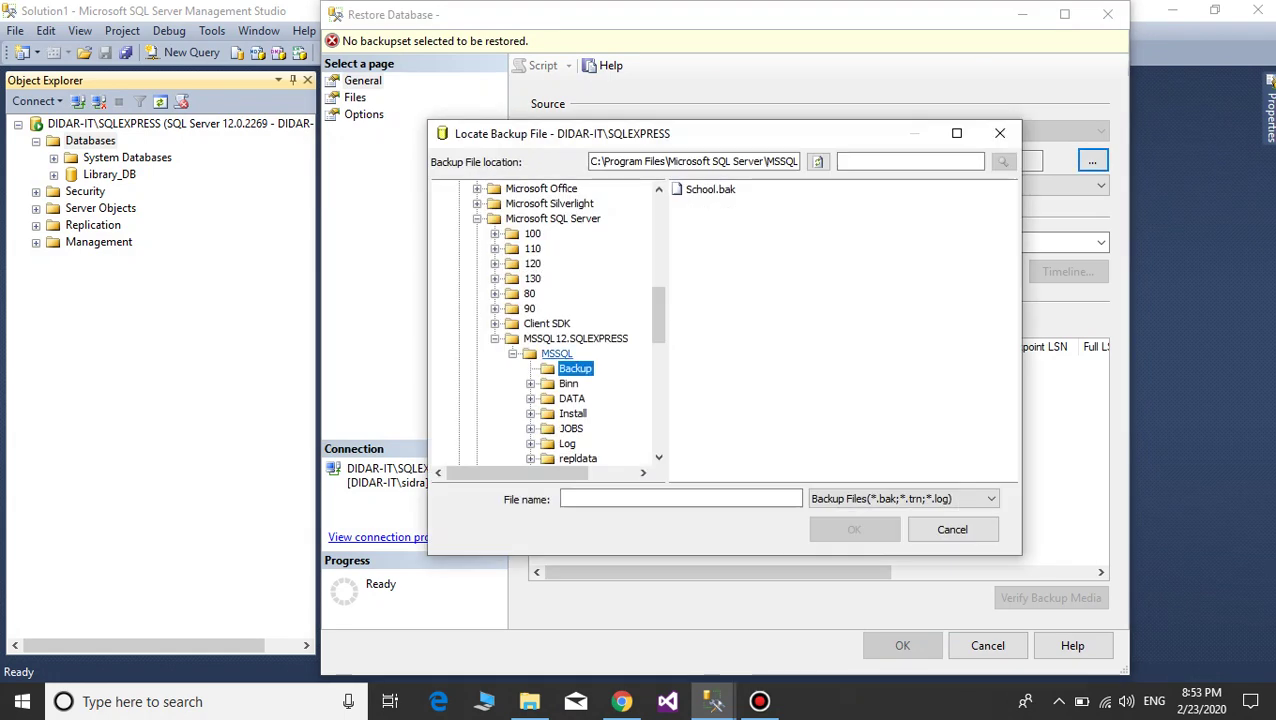
Trace the Backup folder in the folder tree through Microsoft SQL Server, MSSQL12.SQLEXPRESS and MSSQL
key(Left)
key(Left)
key(Left)
key(Left)
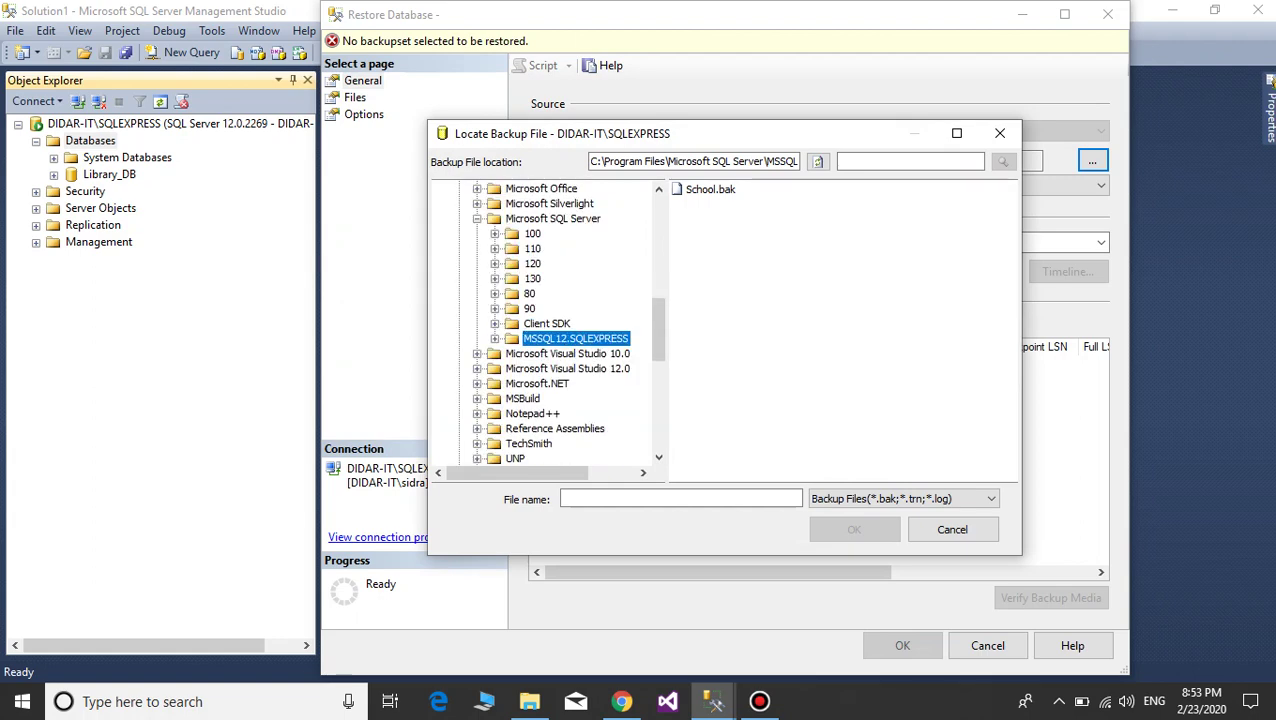
key(Left)
key(Left)
scroll(582, 322, up, 1)
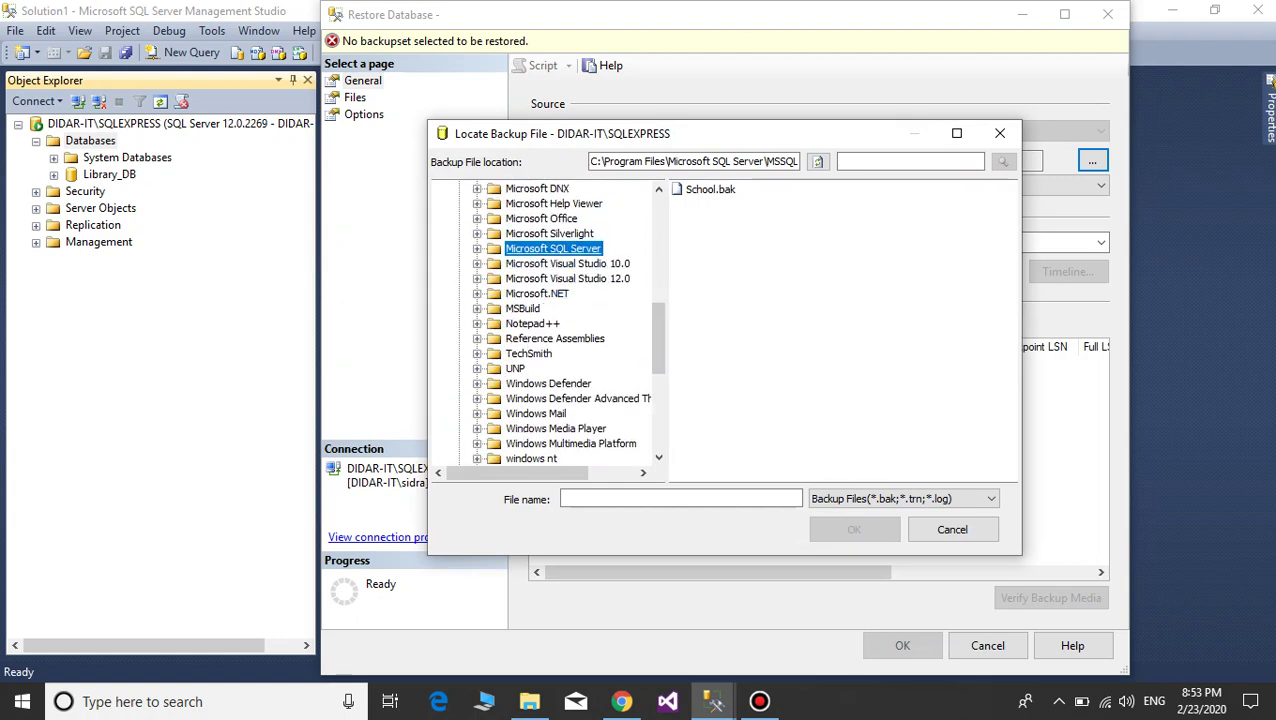
key(Right)
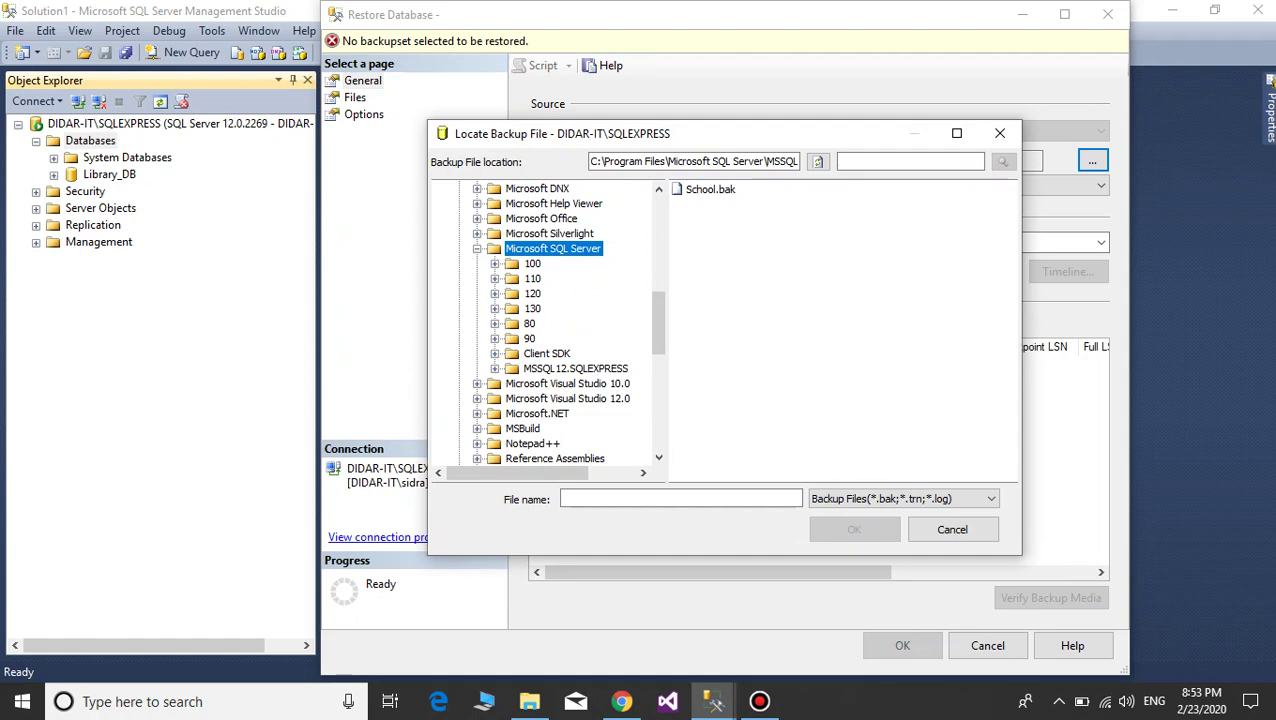
click(495, 369)
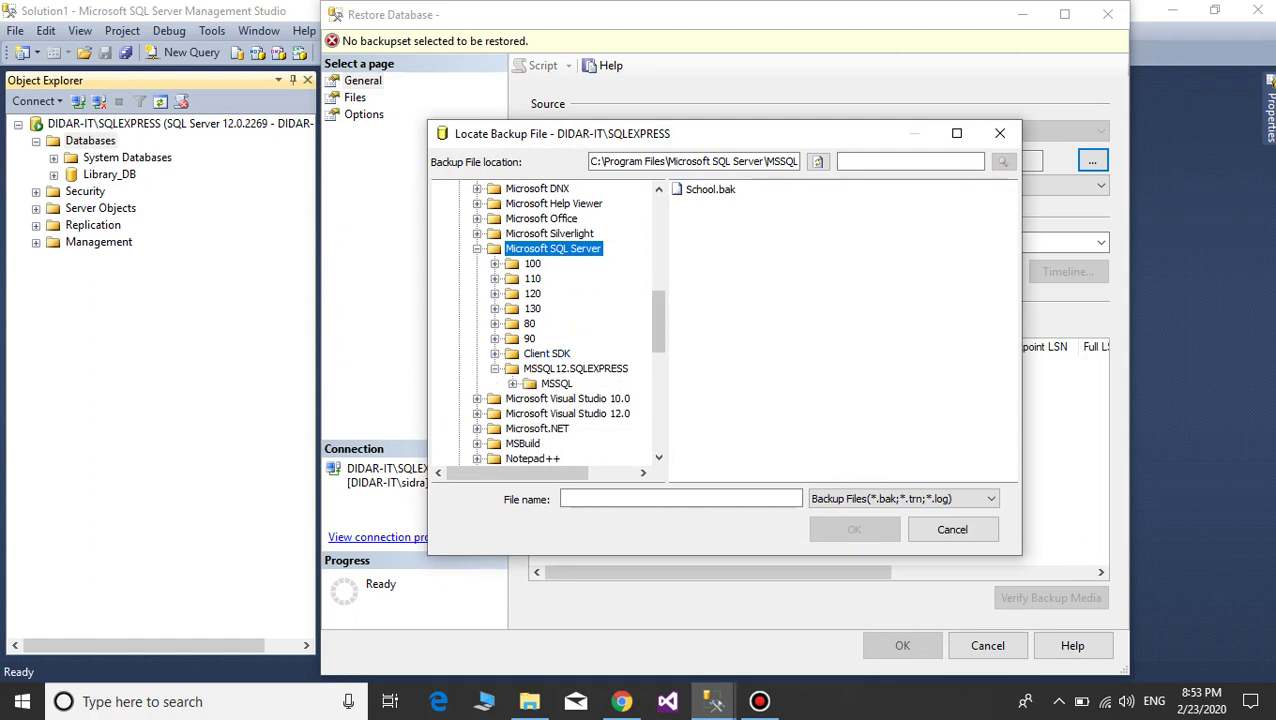
click(513, 384)
drag(658, 321, 658, 336)
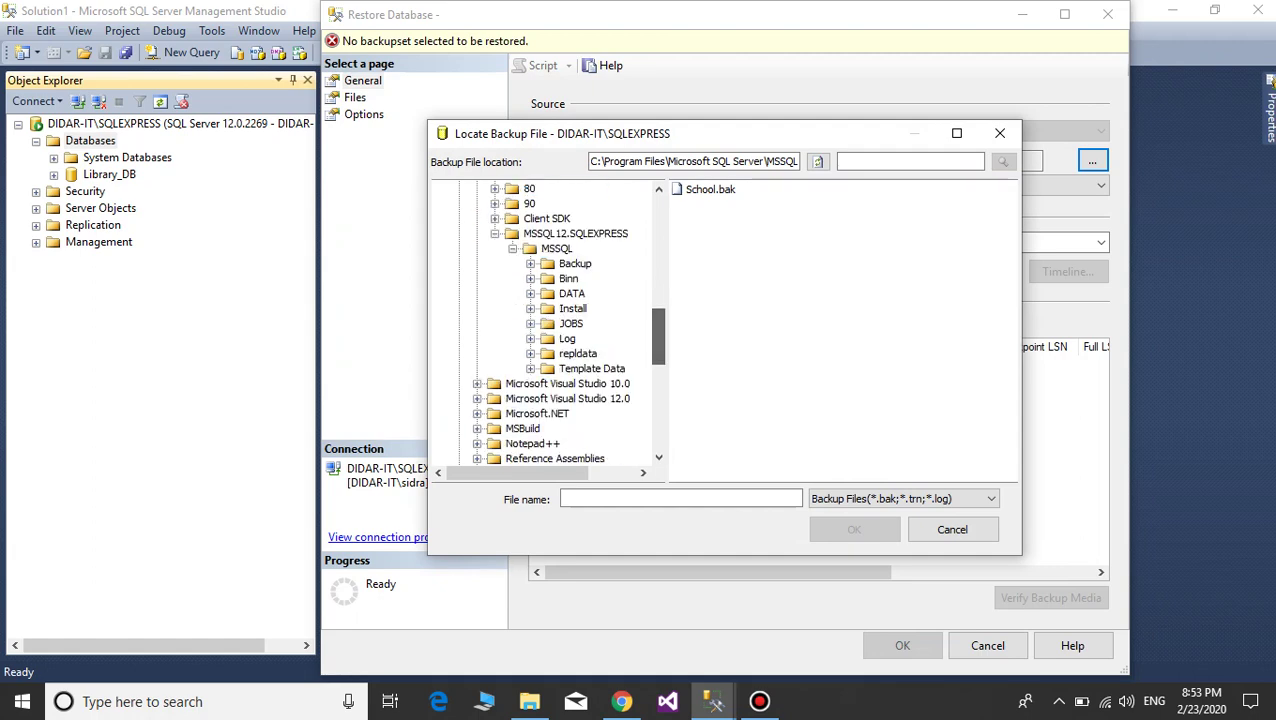
click(531, 264)
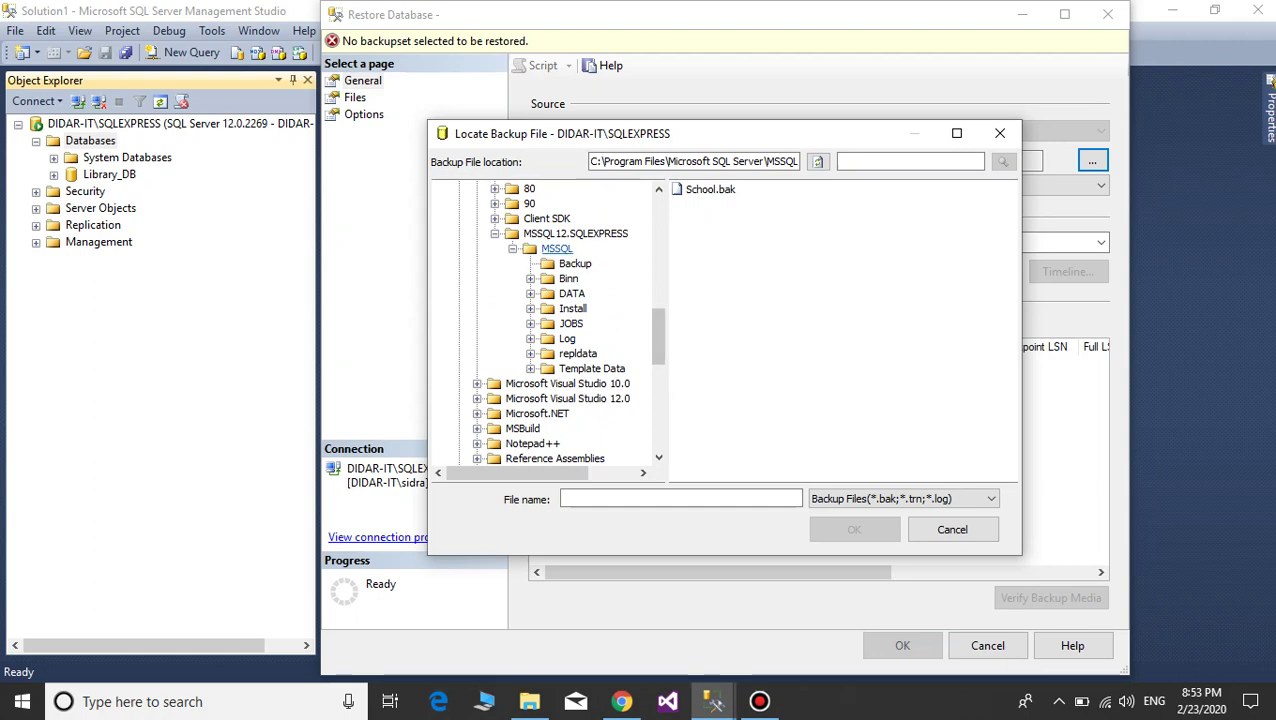
Choose School.bak as the backup media and restore the School database from it
click(710, 189)
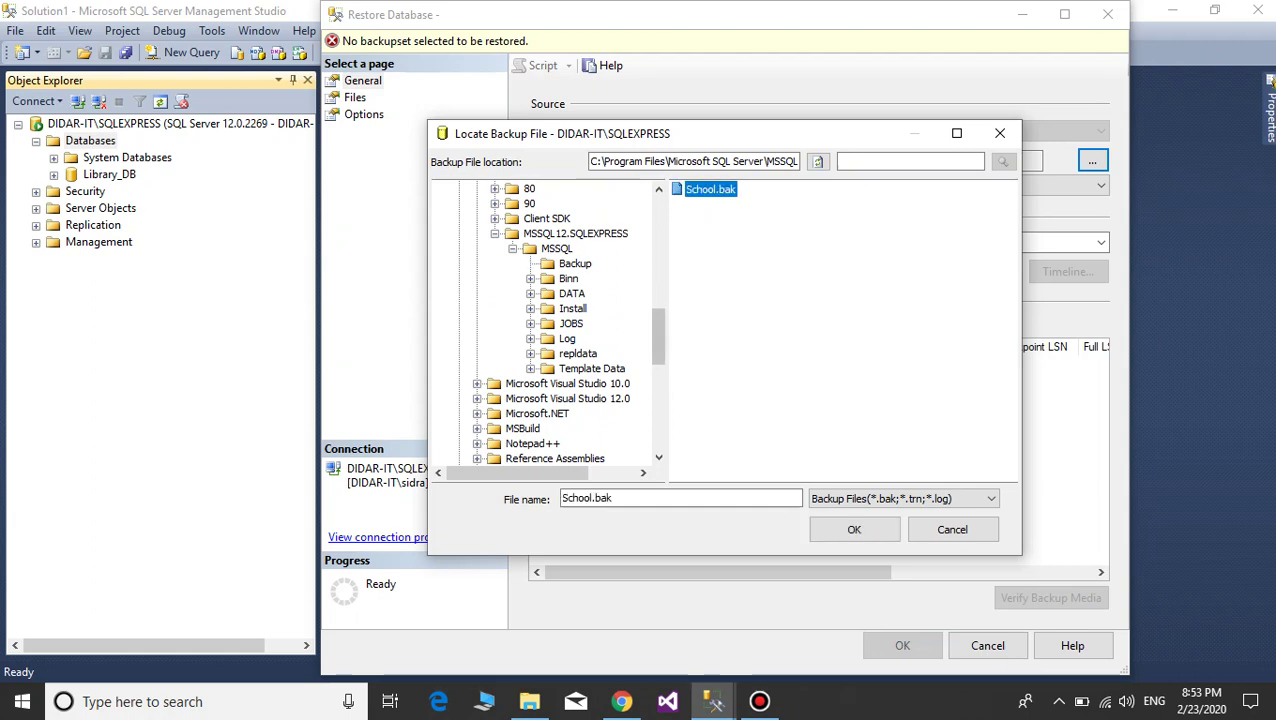
click(854, 529)
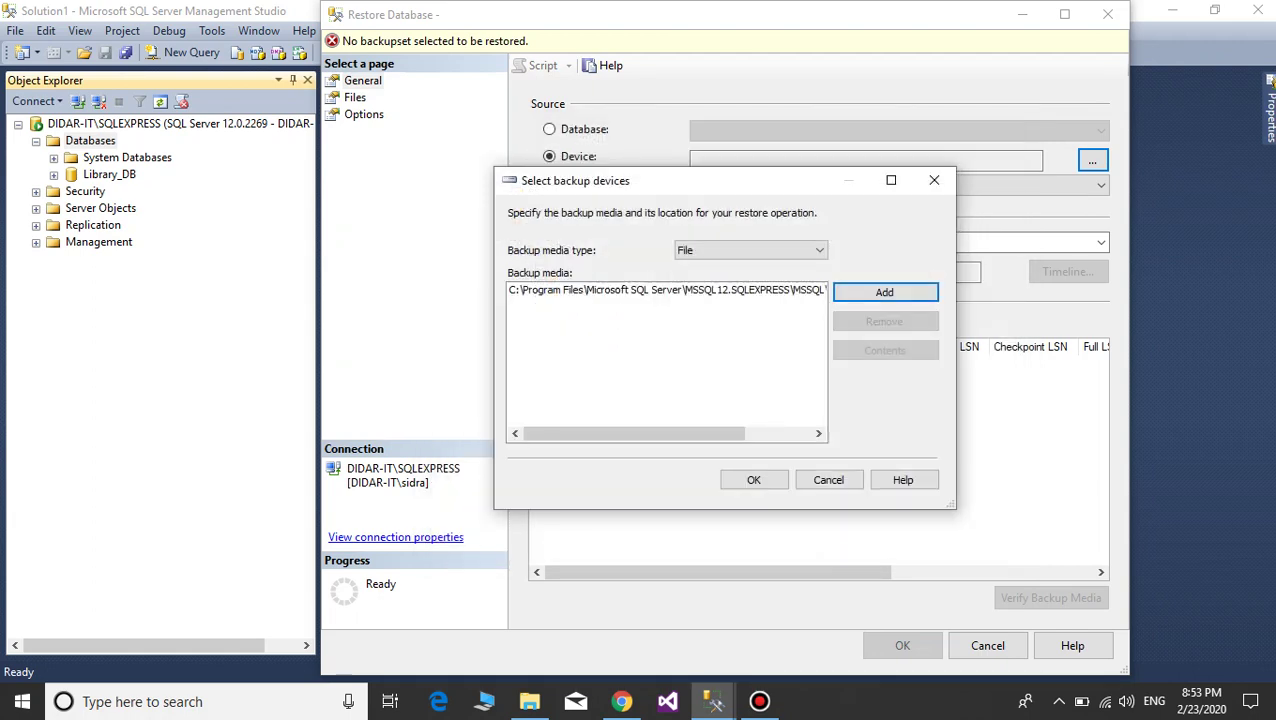
click(753, 480)
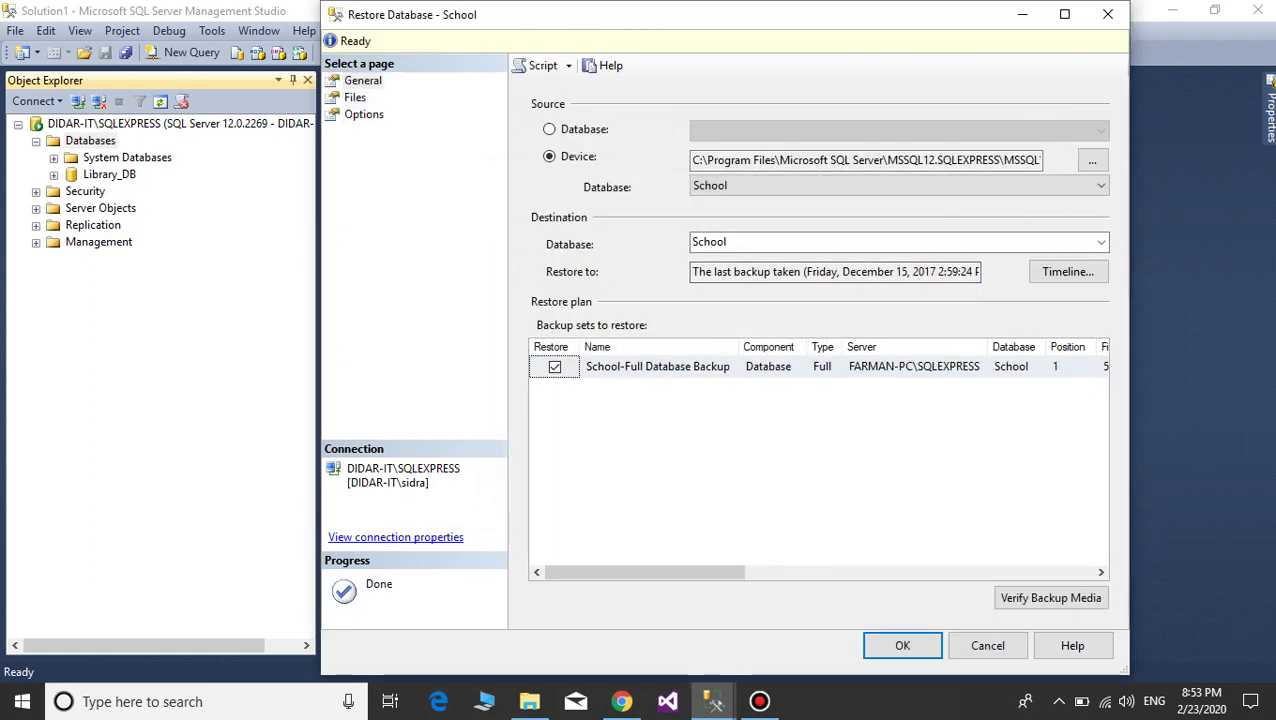
key(Return)
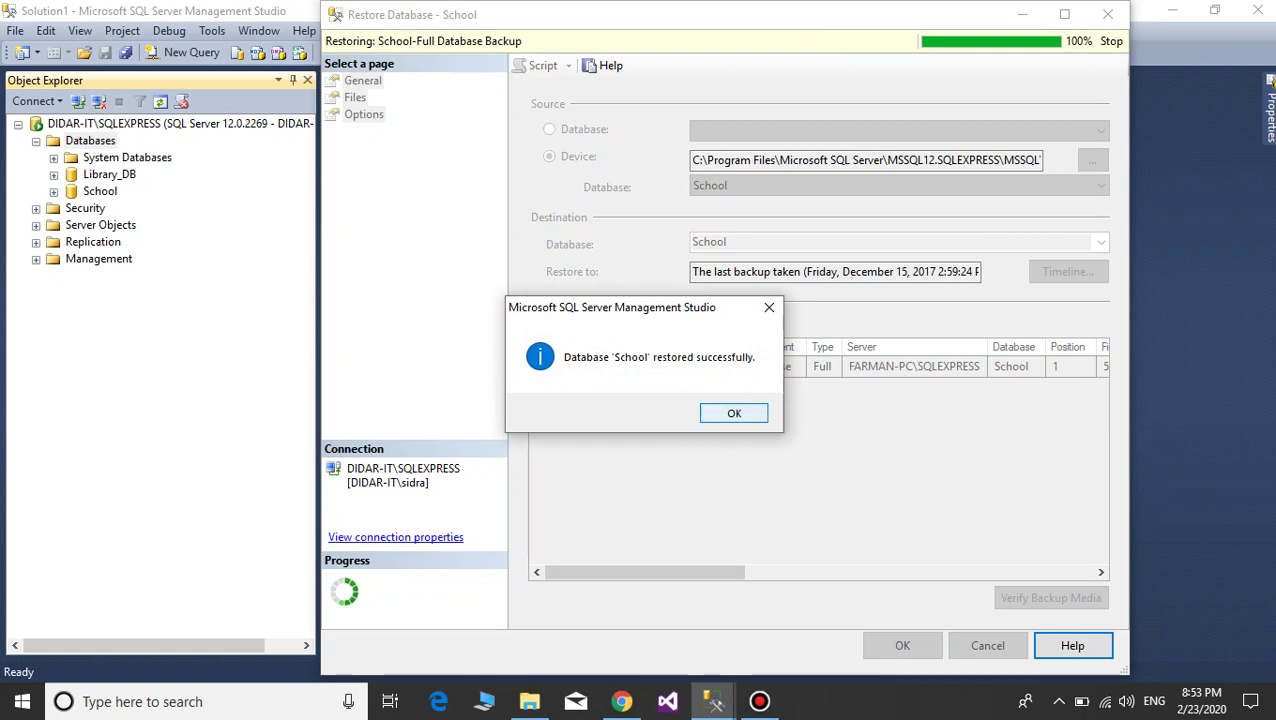
key(Return)
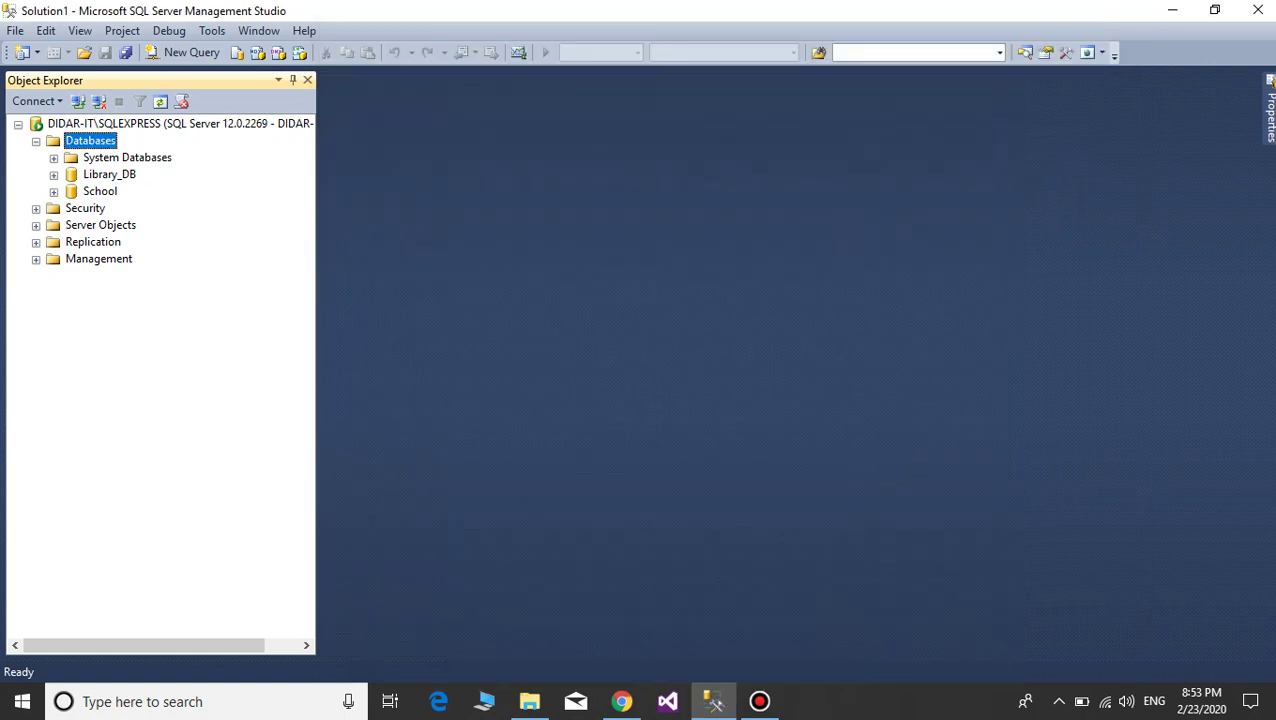
Expand the Tables folder of the restored School database and look through its UserLogIn, Teacher, Gender and Course tables
click(54, 192)
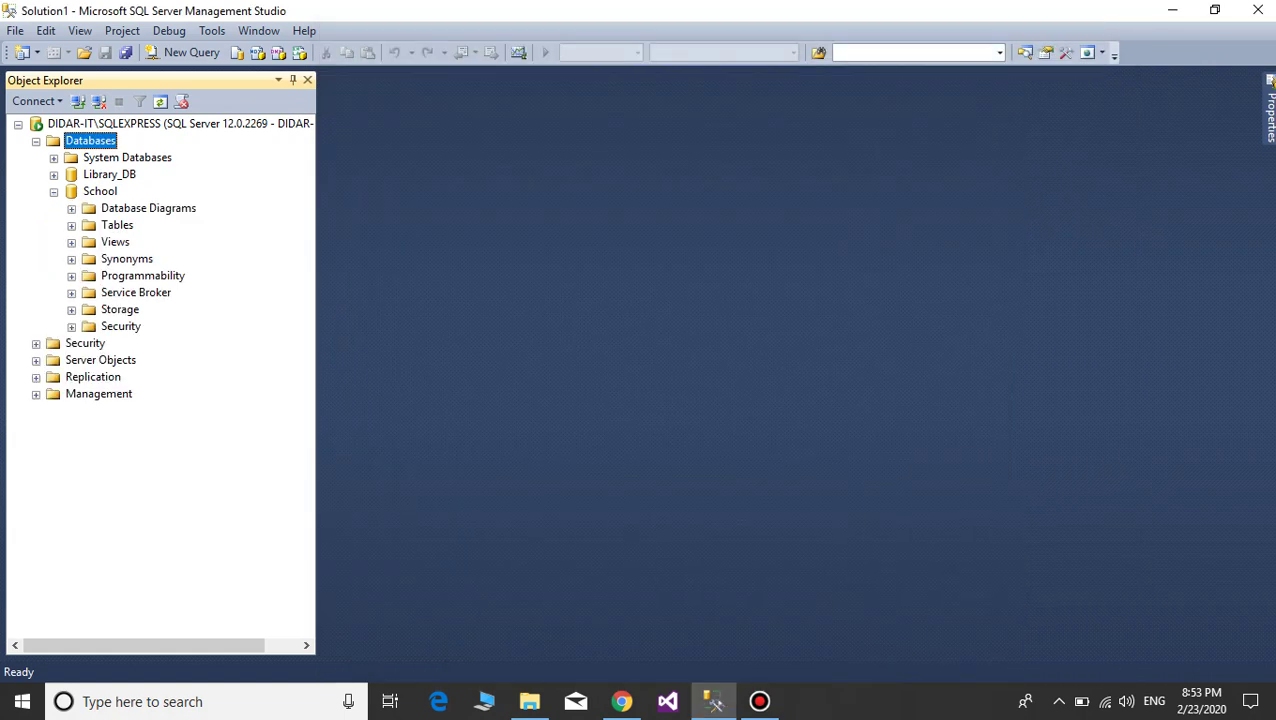
click(71, 225)
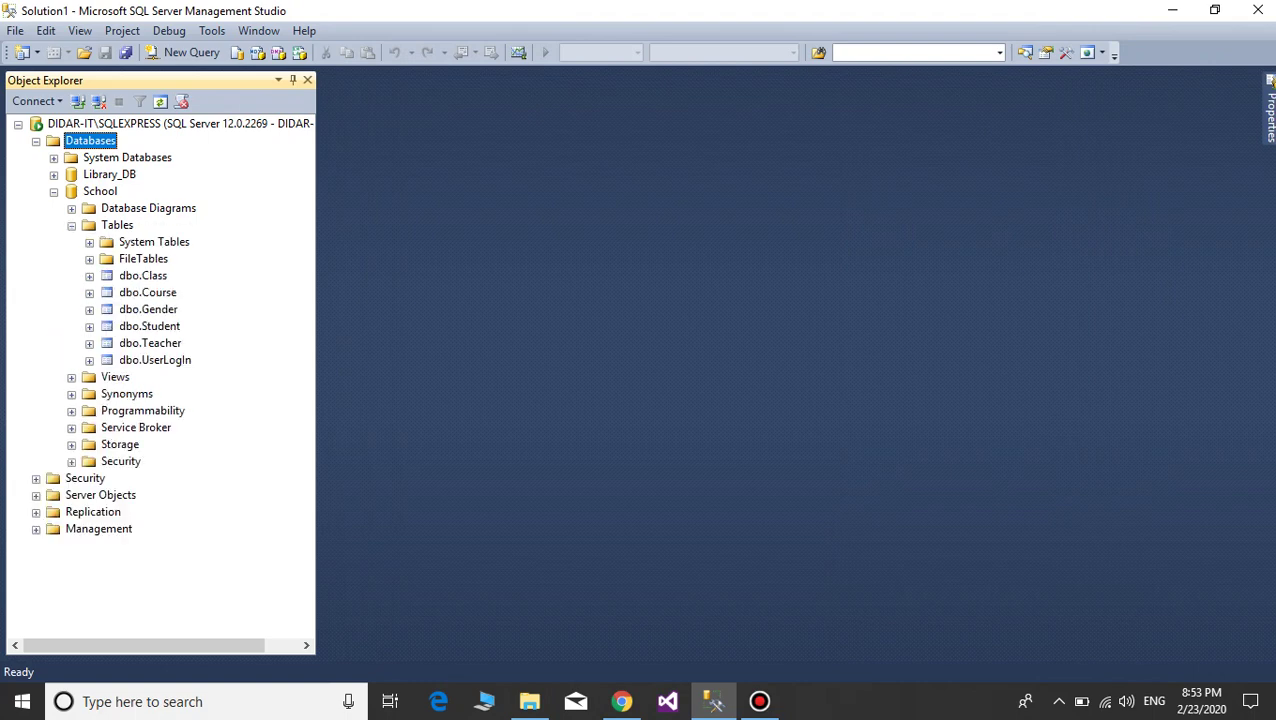
click(155, 360)
click(150, 343)
click(148, 310)
click(148, 293)
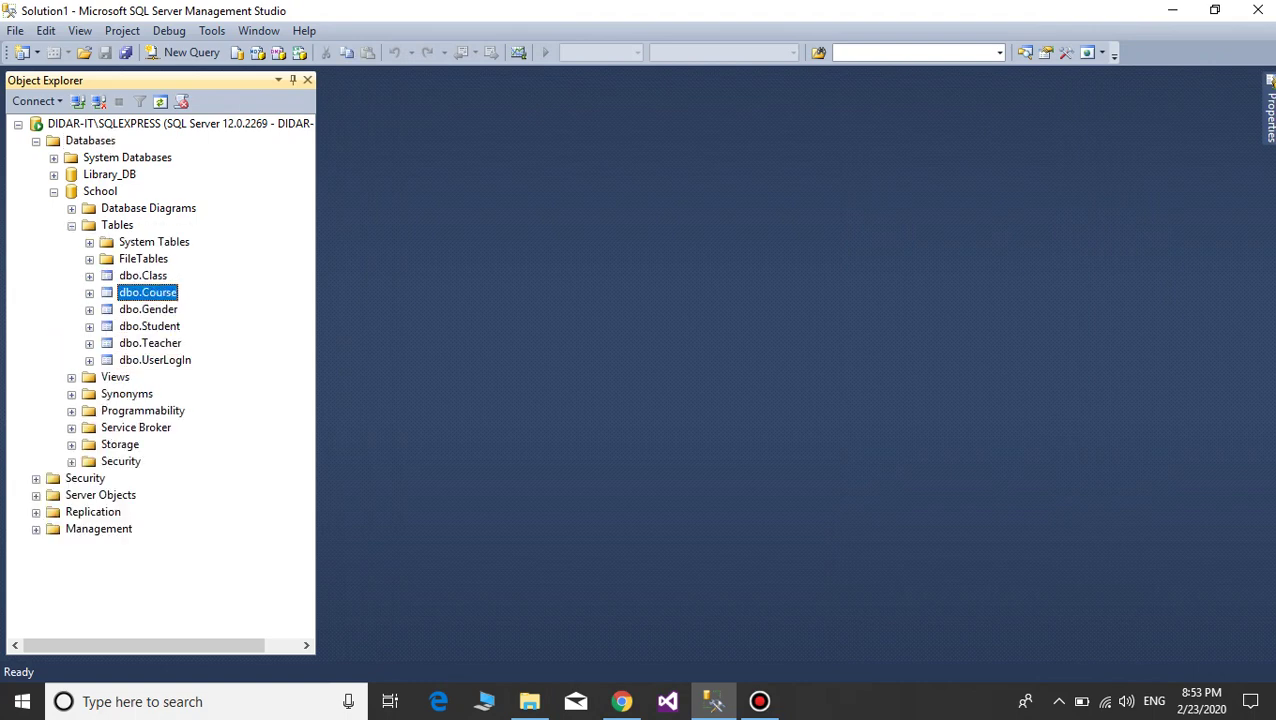
Open the School database's Class table in design view to check its columns, and close the design
double_click(144, 276)
right_click(144, 276)
click(194, 310)
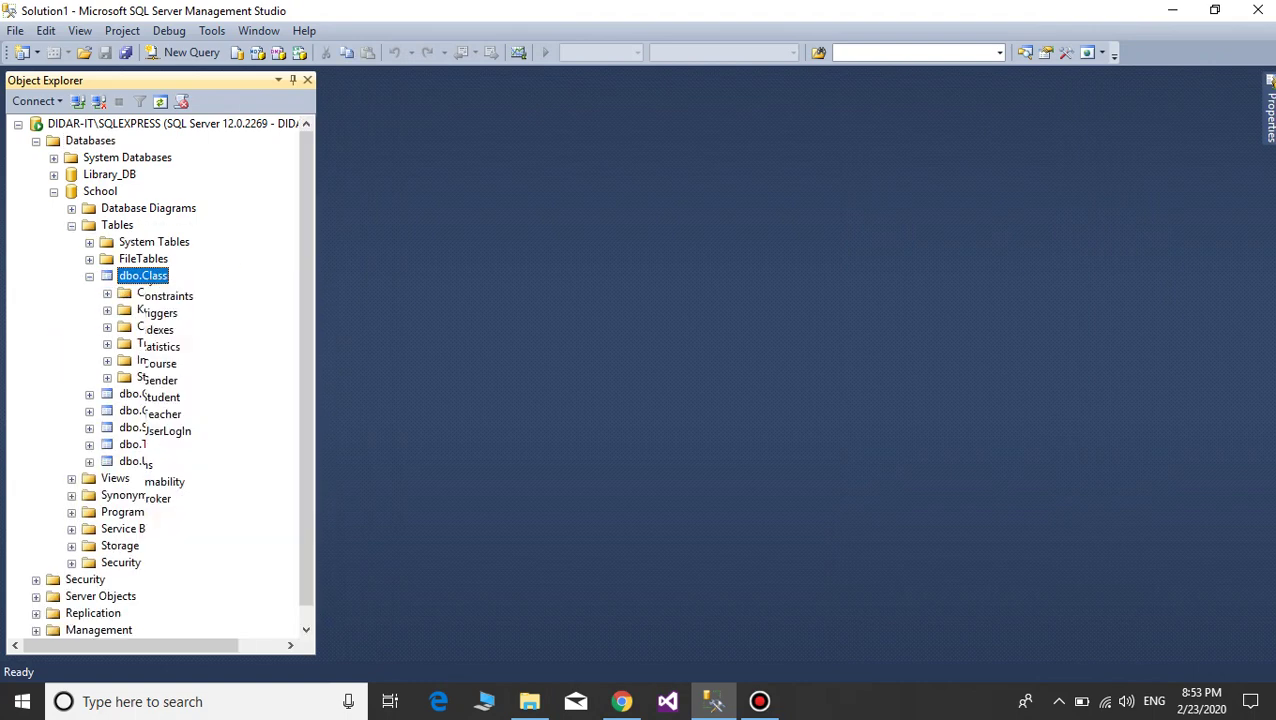
key(Left)
key(shift+F10)
key(Up)
key(Return)
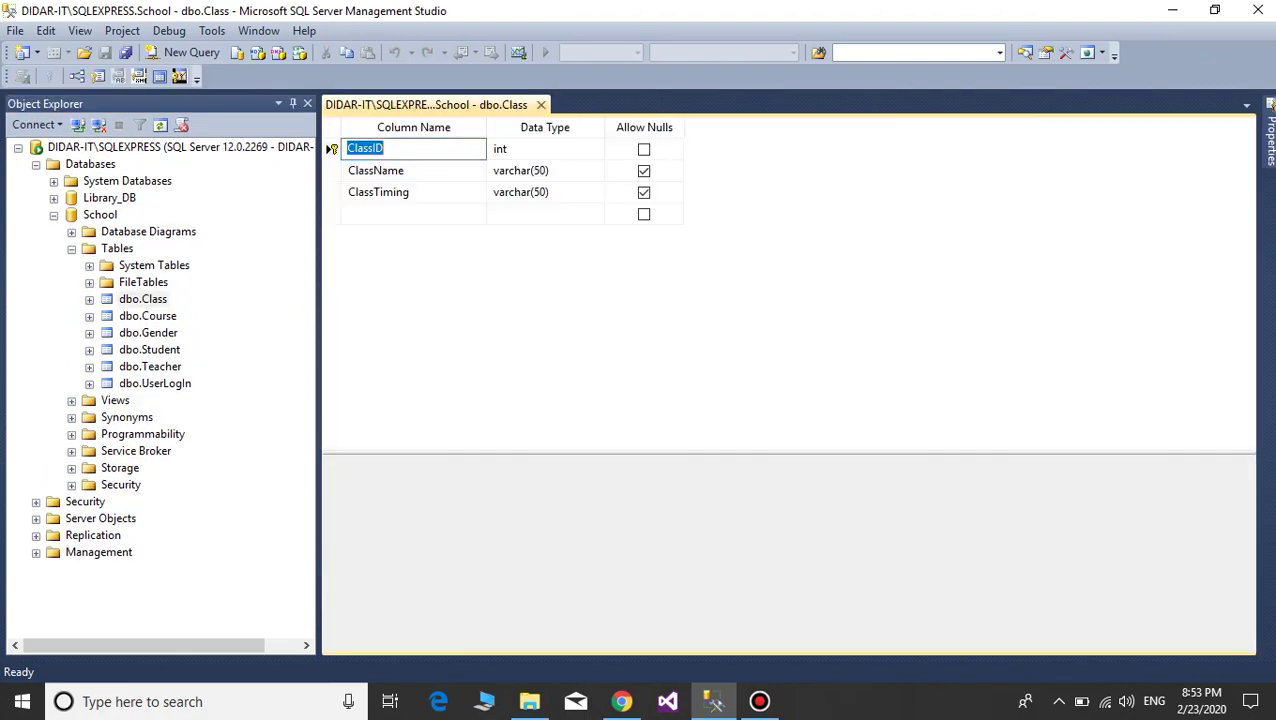
key(ctrl+F4)
Open the Course table in design view, go through its columns from CourseID to CourseFee, and close the design
key(Down)
key(shift+F10)
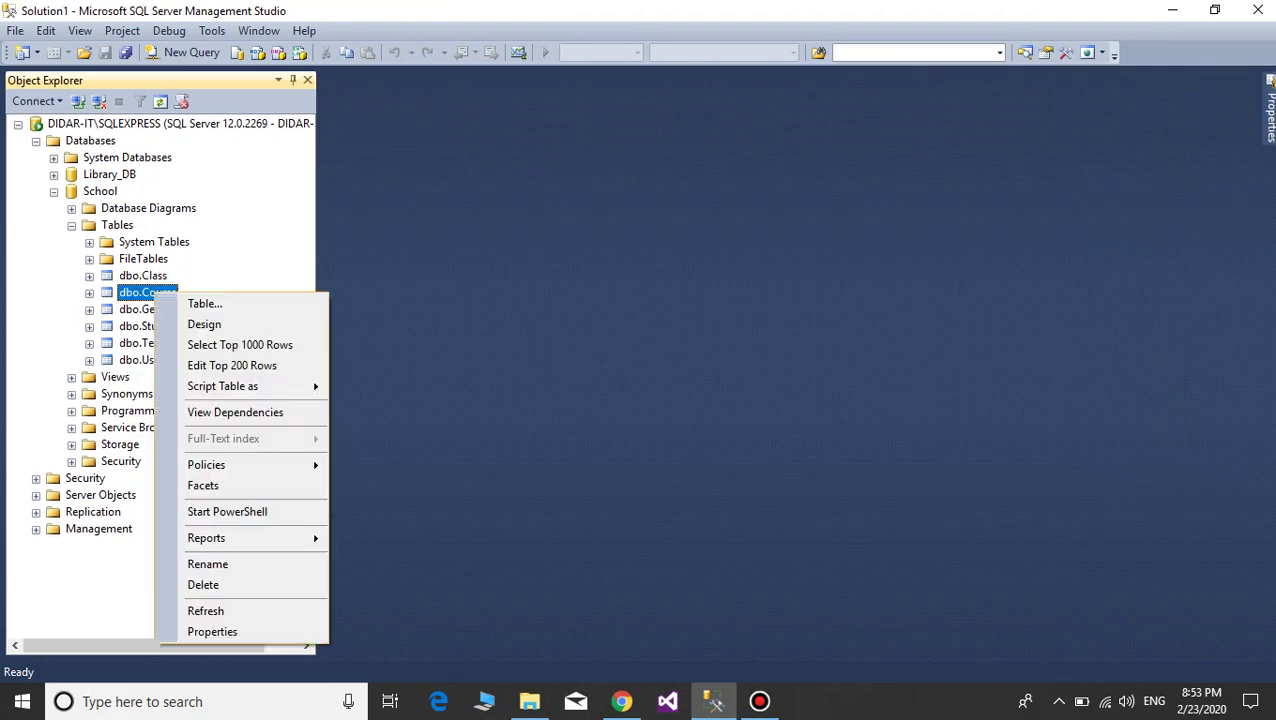
key(Down)
key(Return)
key(Down)
key(Down)
key(Down)
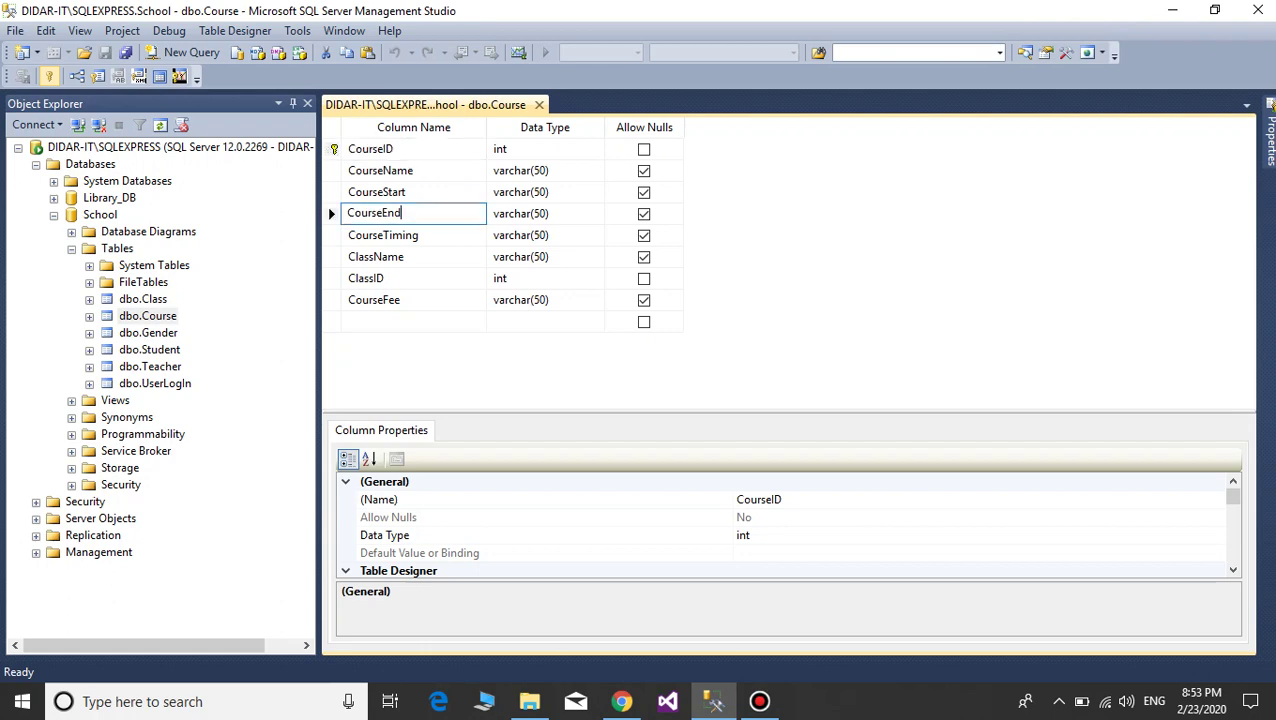
key(Down)
key(Down)
key(Down)
key(Down)
key(Tab)
key(ctrl+F4)
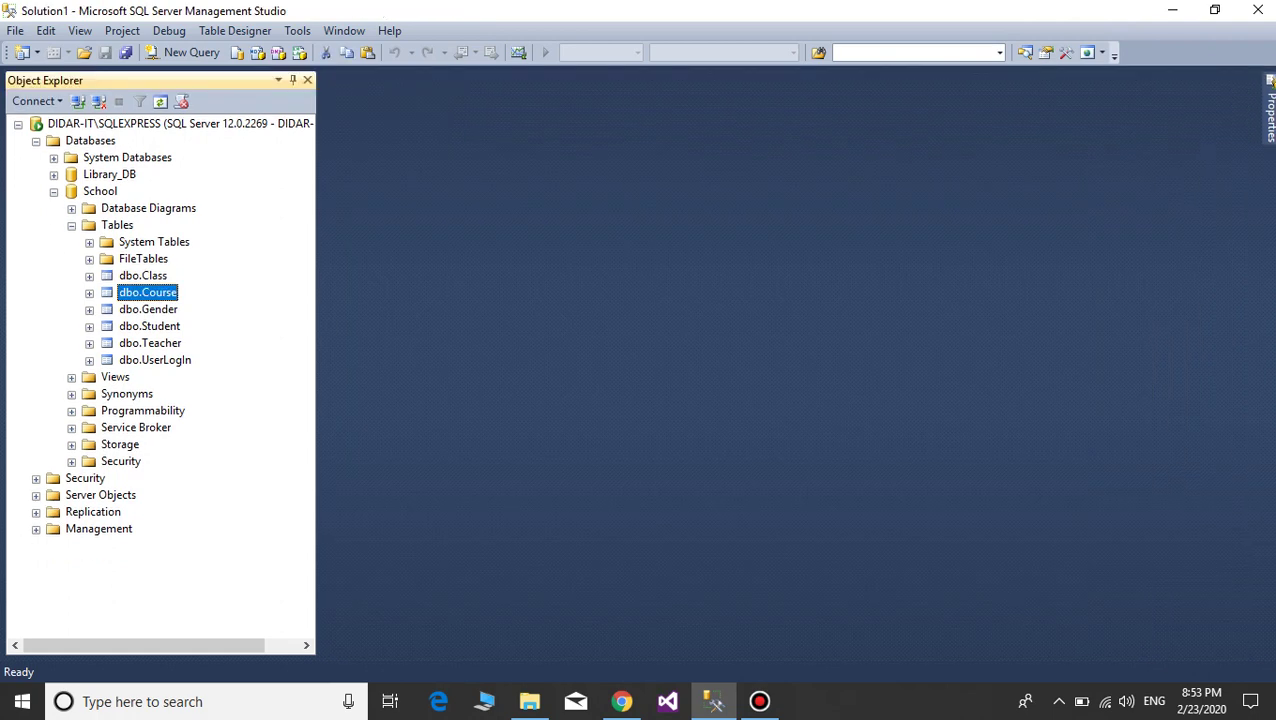
Open the Gender table's design to view its columns, and close it again
key(Down)
key(Right)
key(shift+F10)
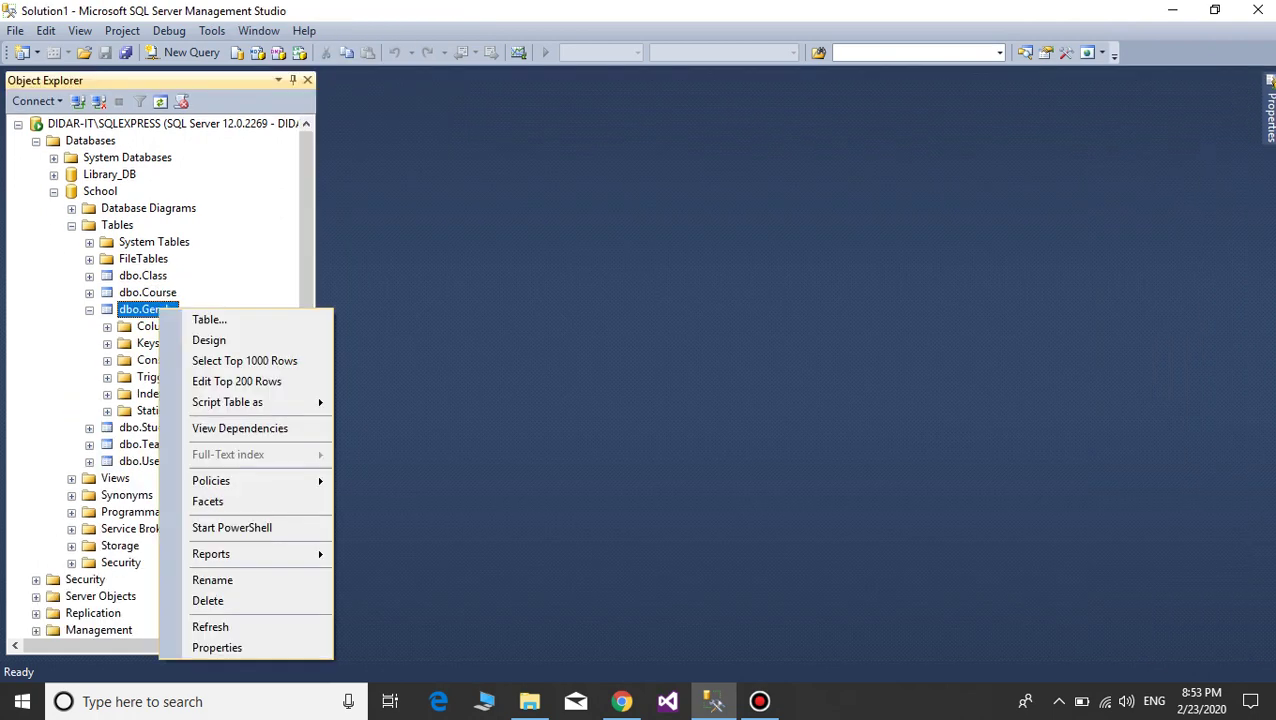
key(Down)
key(Return)
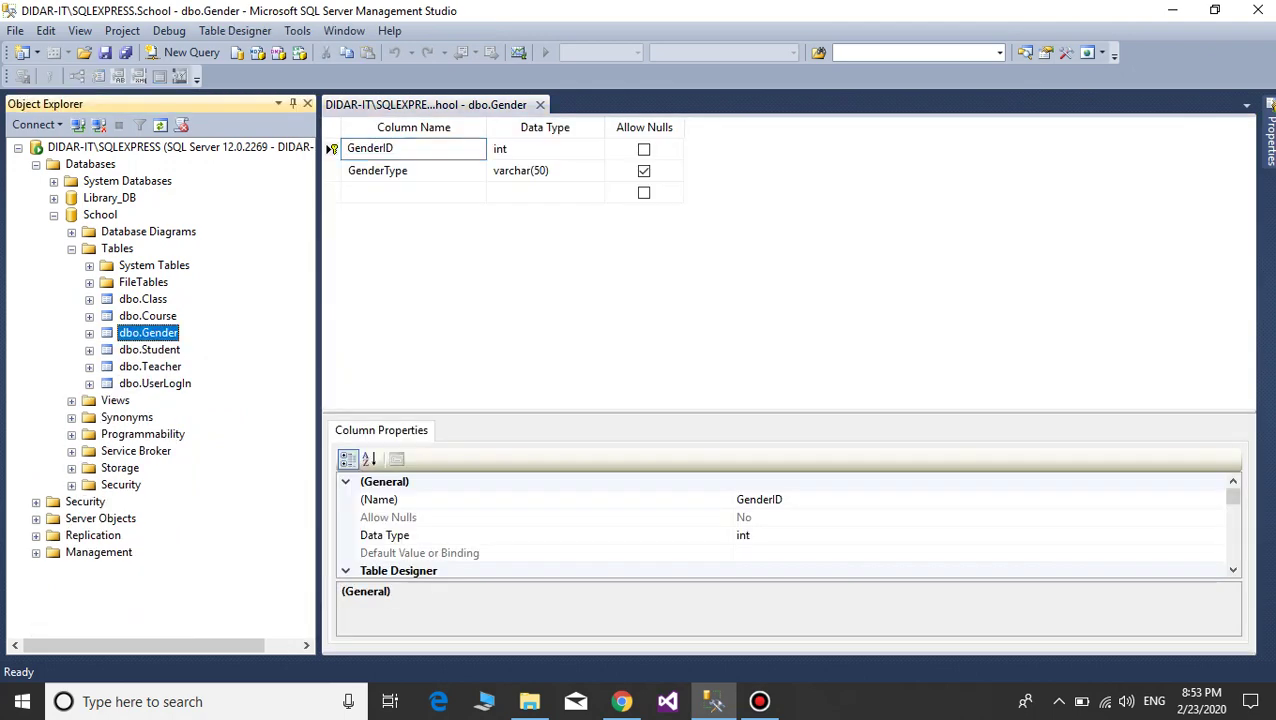
key(ctrl+F4)
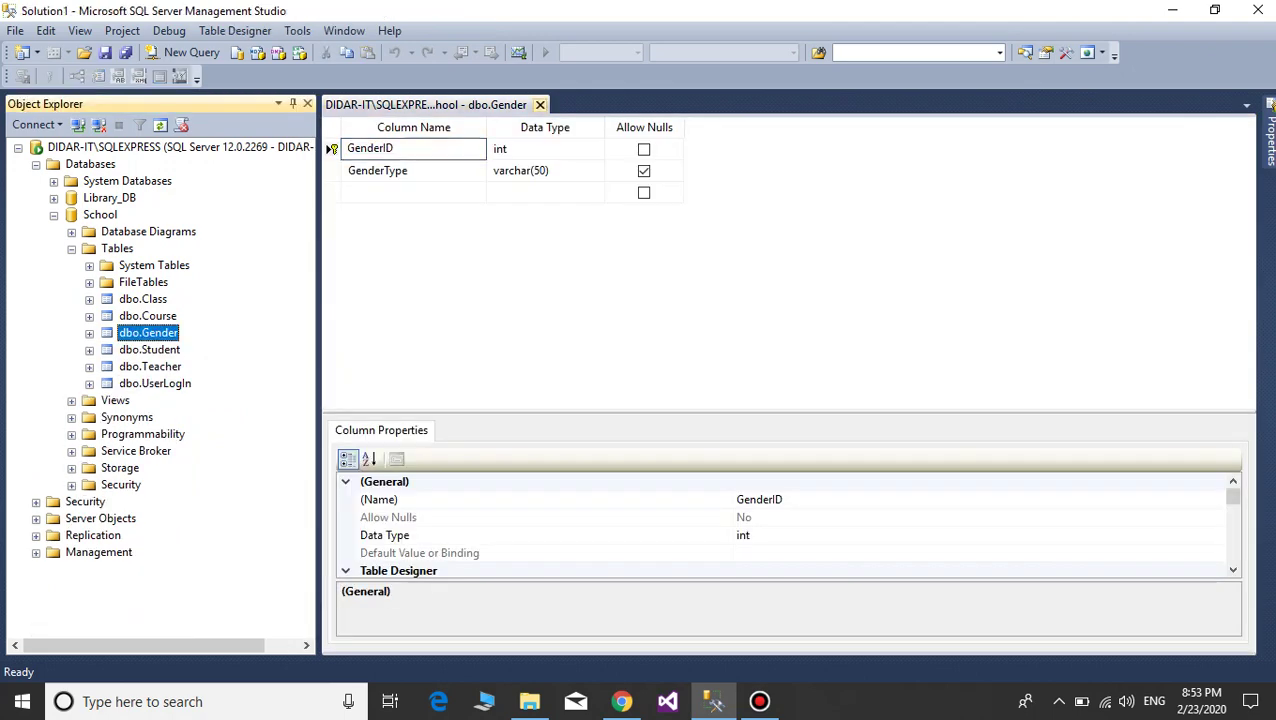
Open the UserLogIn table in design view and close it
right_click(155, 360)
click(200, 362)
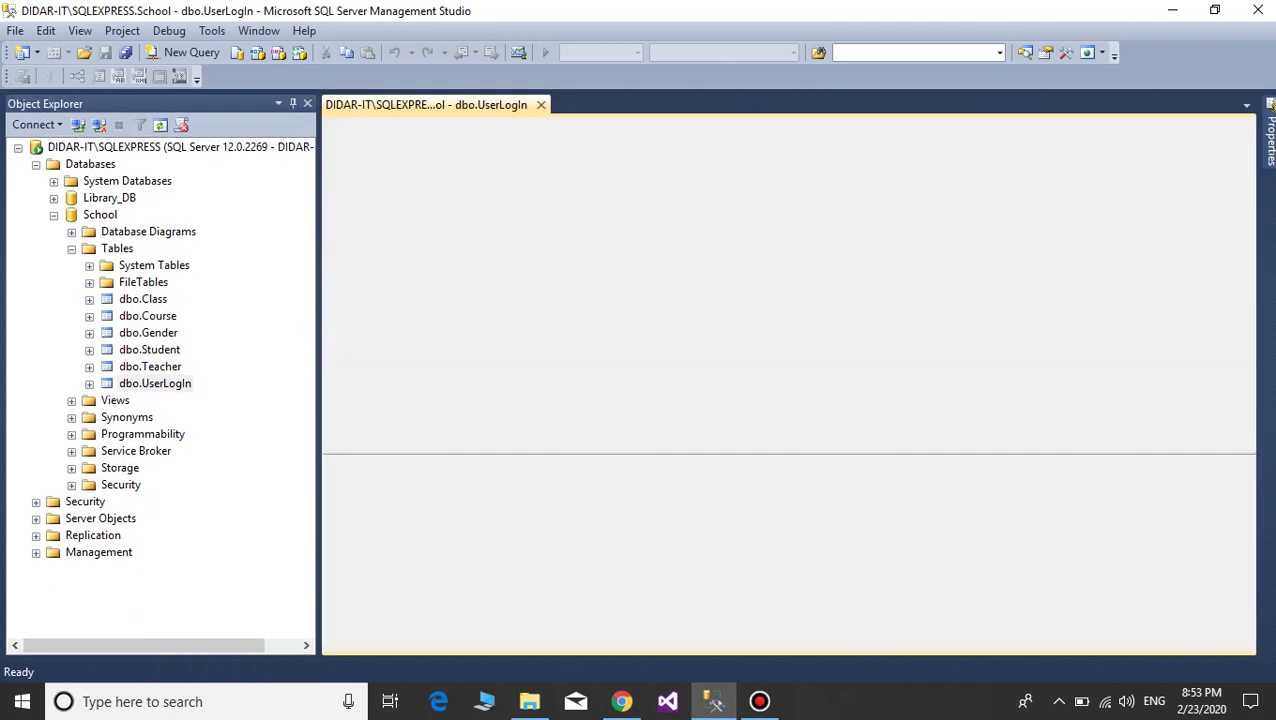
key(ctrl+F4)
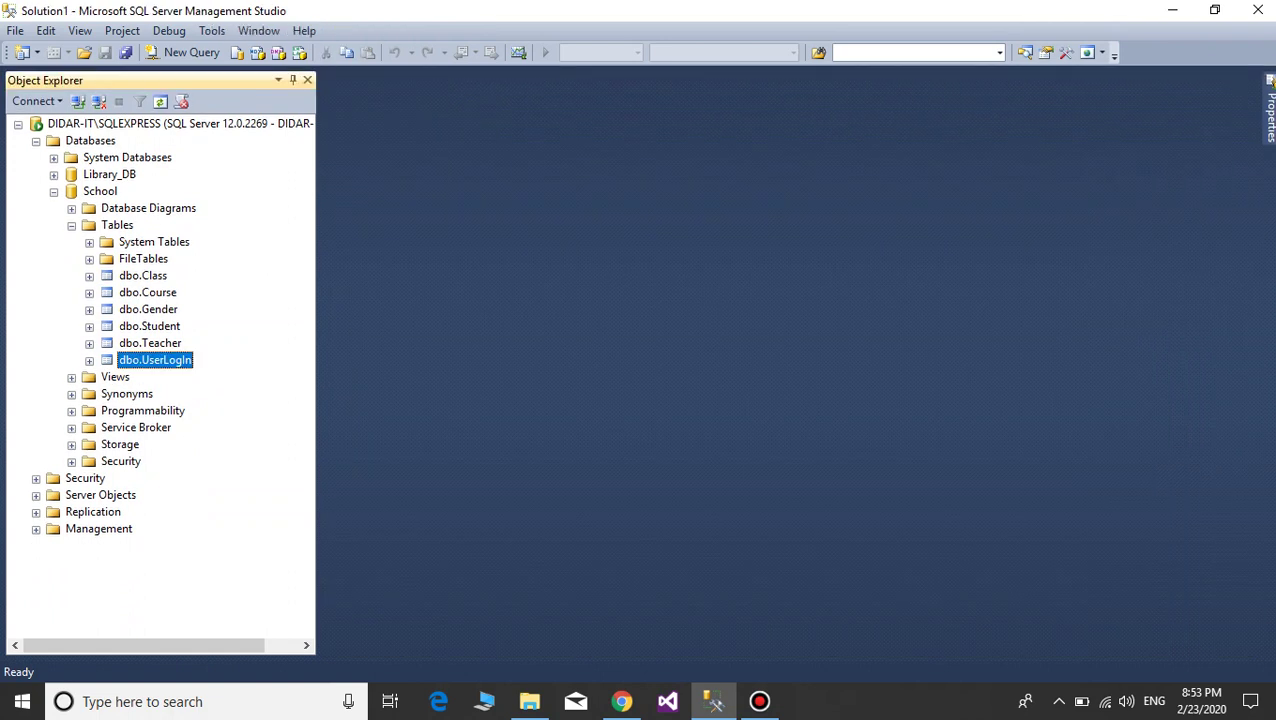
Collapse the Tables folder and the School database in the object tree, and show the desktop
click(72, 226)
key(Left)
key(Left)
key(super+d)
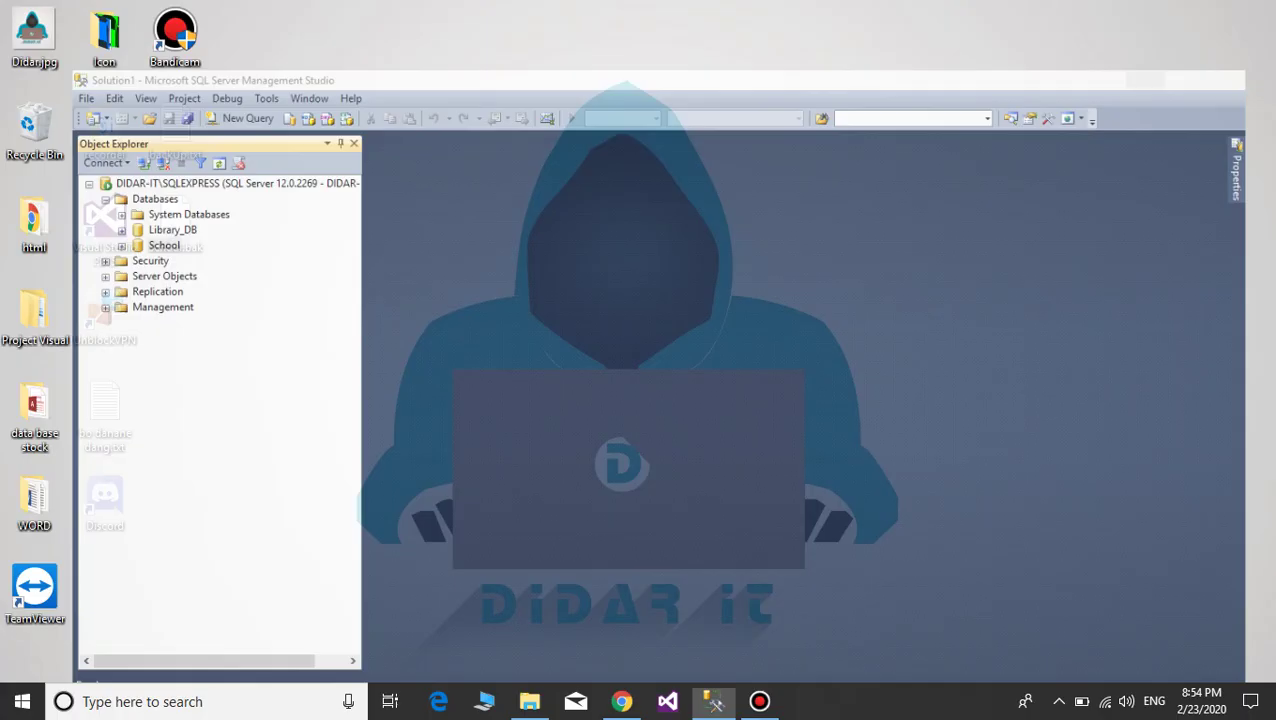
Move the School.bak file from the desktop to the Recycle Bin and empty the Recycle Bin
drag(613, 64, 1236, 552)
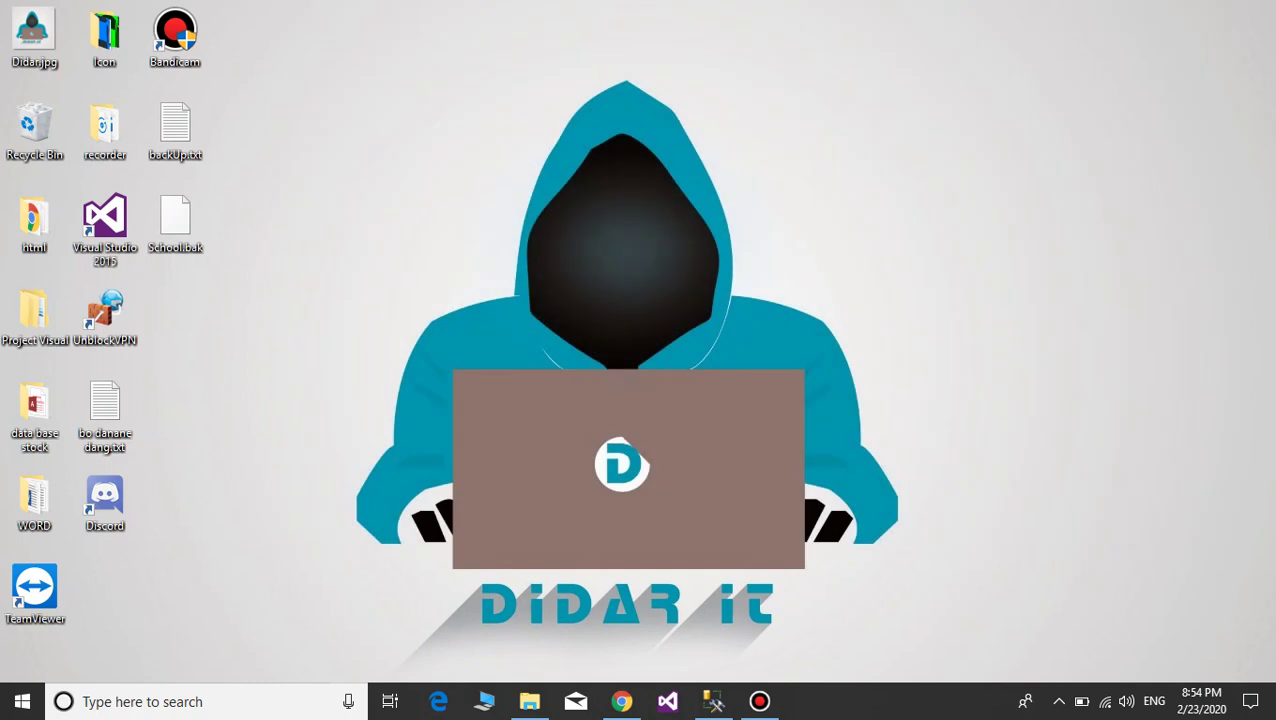
drag(125, 185, 30, 124)
right_click(29, 125)
click(90, 159)
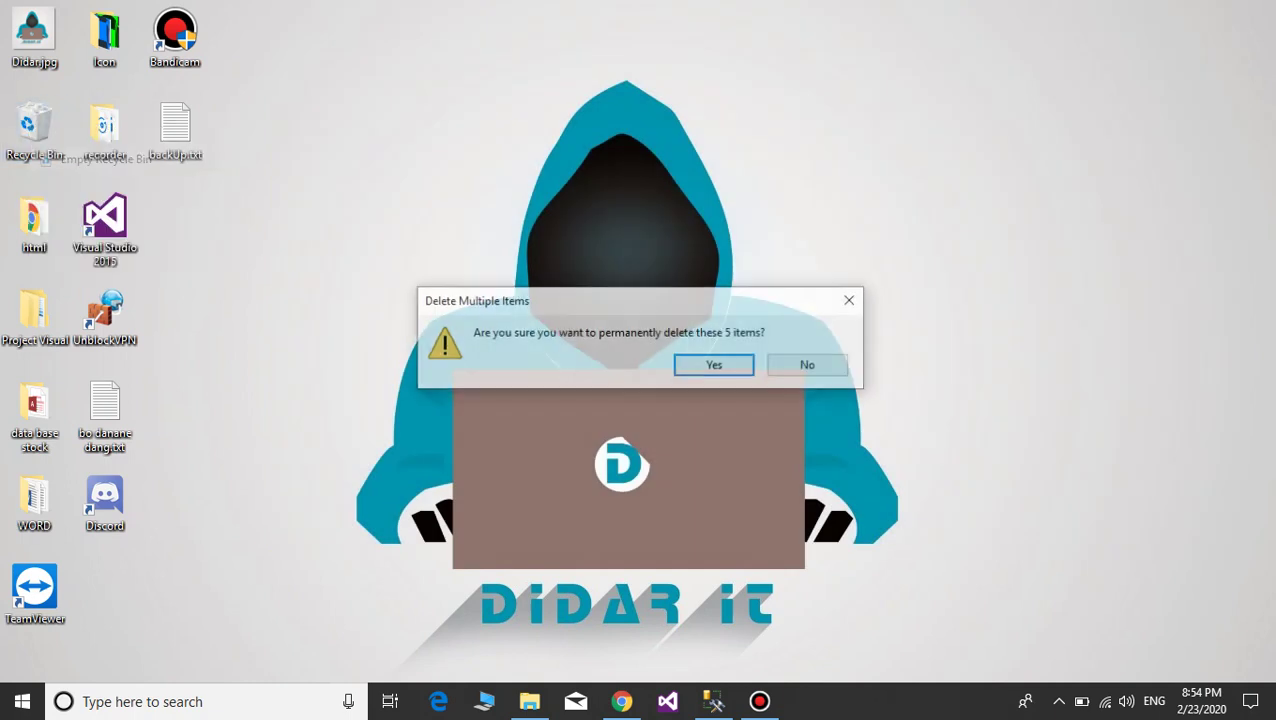